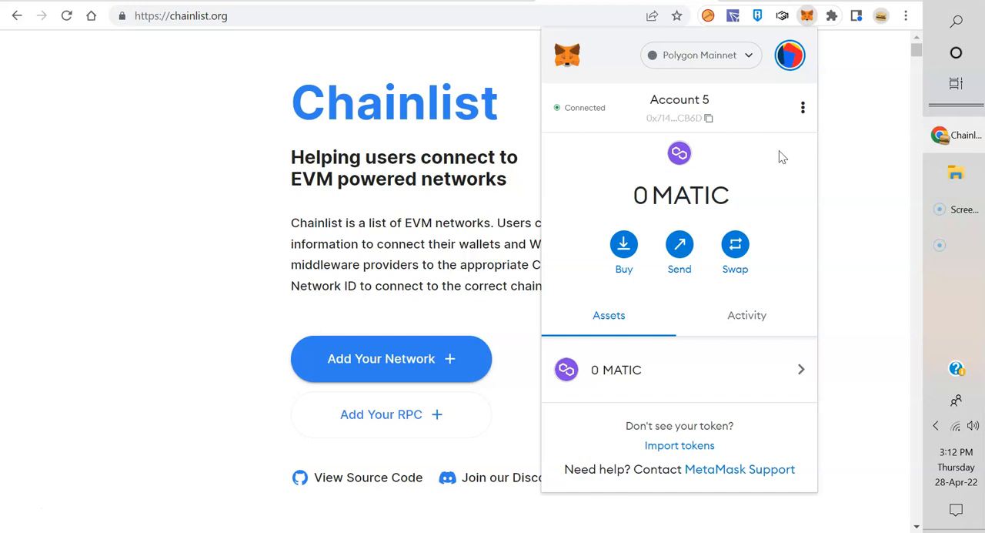
Step: Review the accounts list and bring up Account 5's options on Polygon Mainnet
click(782, 163)
click(789, 54)
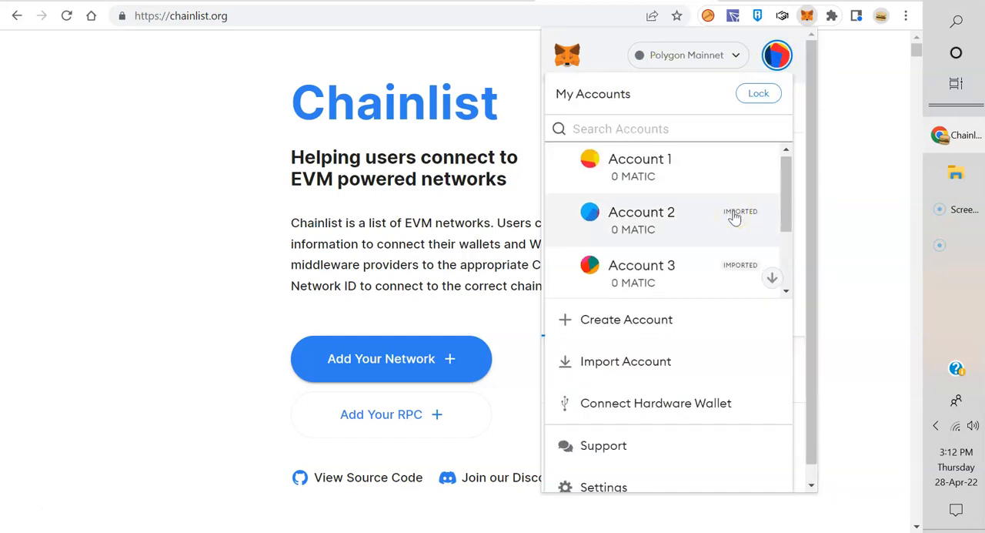
scroll(735, 218, down, 2)
scroll(735, 218, up, 2)
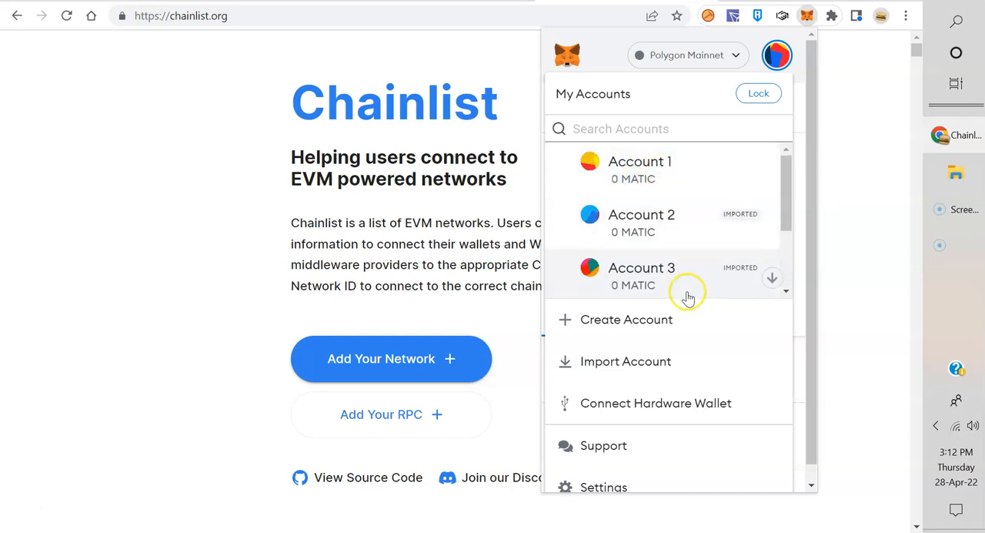
scroll(693, 254, down, 2)
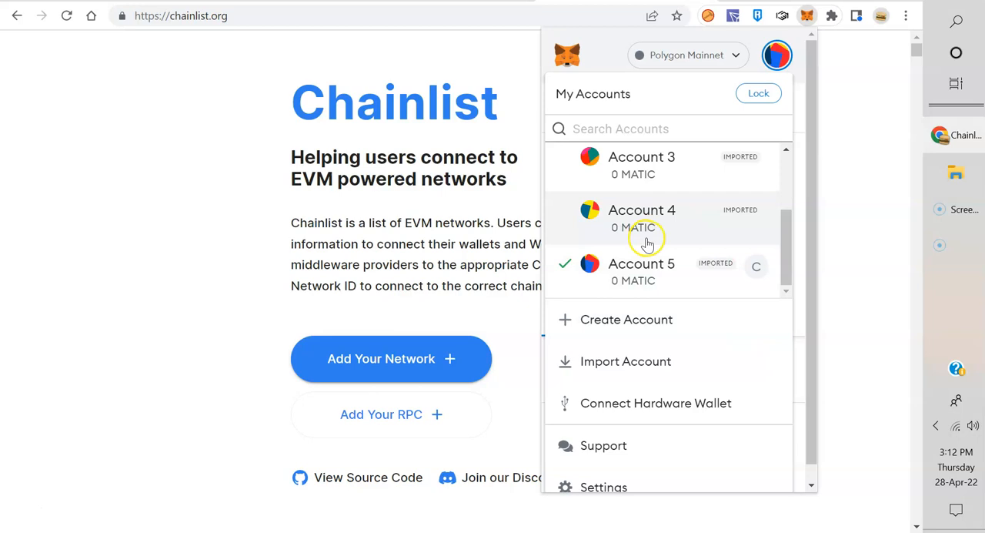
mouse_move(634, 227)
click(418, 216)
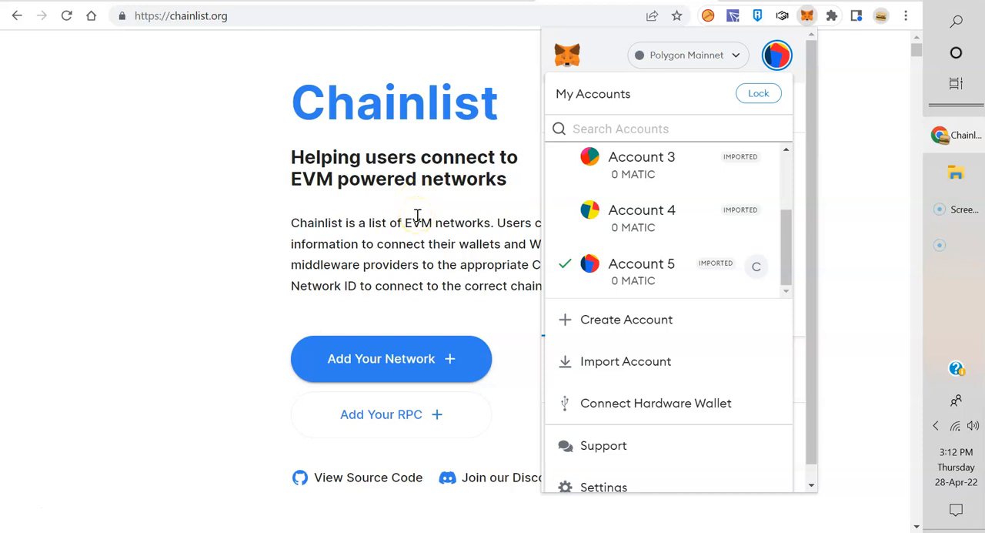
click(415, 216)
click(783, 61)
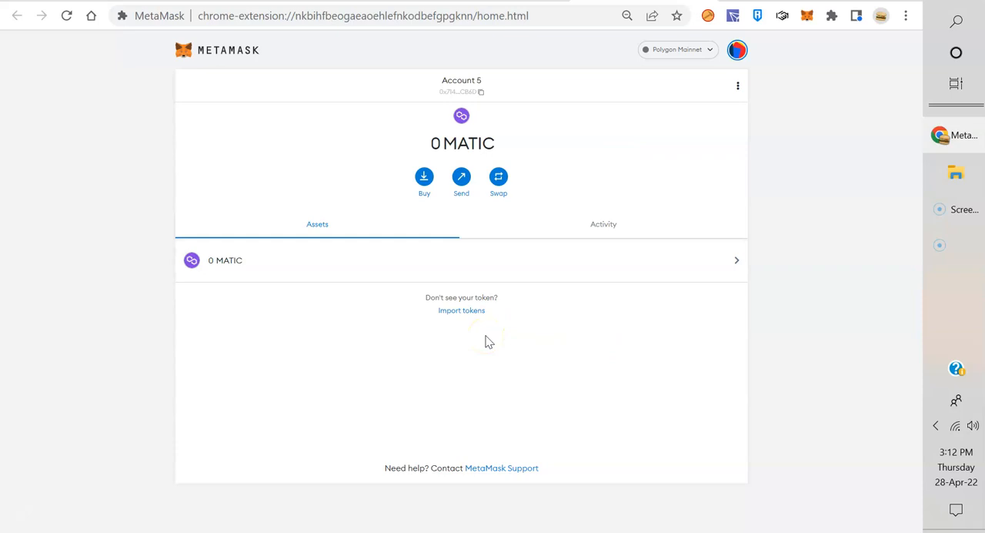
Step: Expand MetaMask into a full browser tab and show the network list
click(518, 354)
click(520, 355)
click(549, 338)
click(561, 375)
Step: Switch the wallet to Ethereum Mainnet, then to Avalanche C-Chain
click(696, 49)
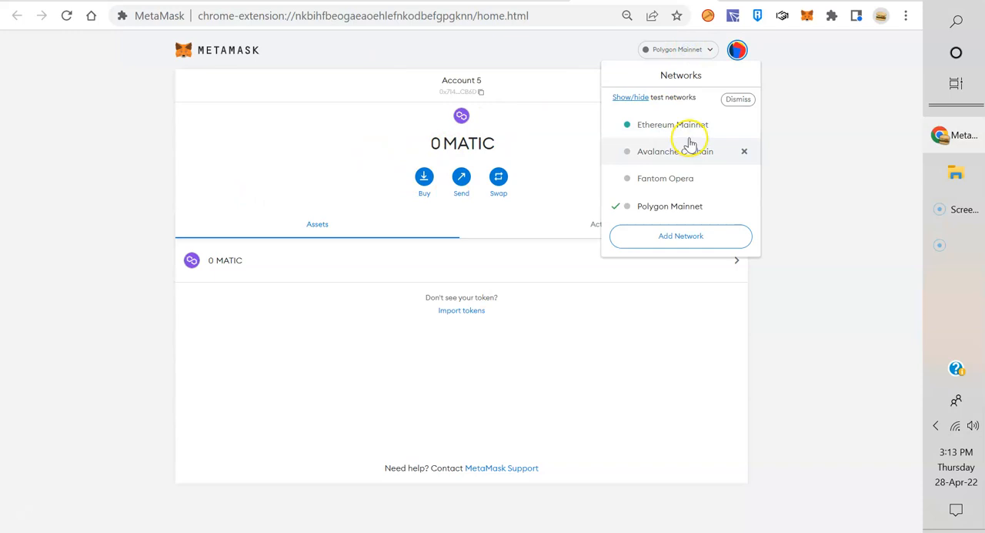
click(669, 124)
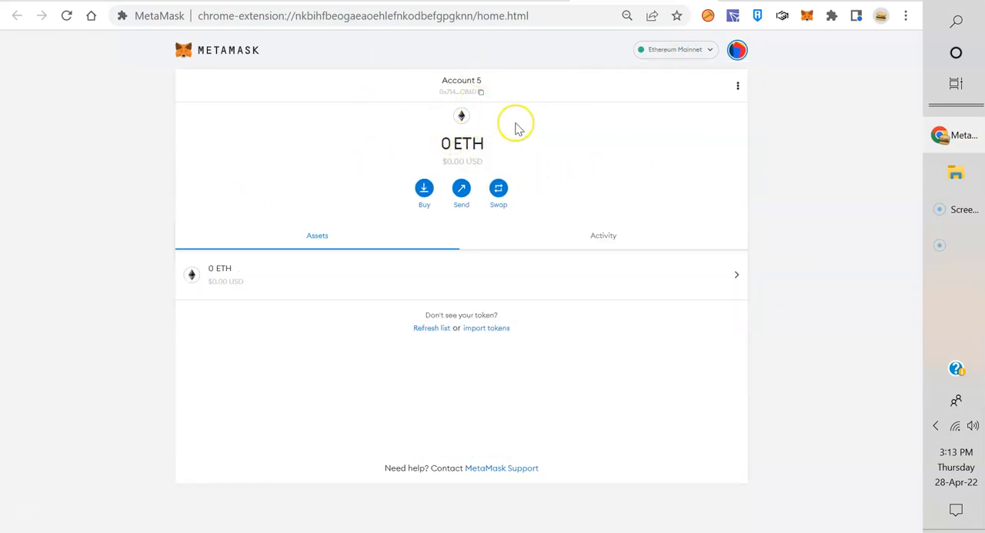
click(696, 49)
click(681, 150)
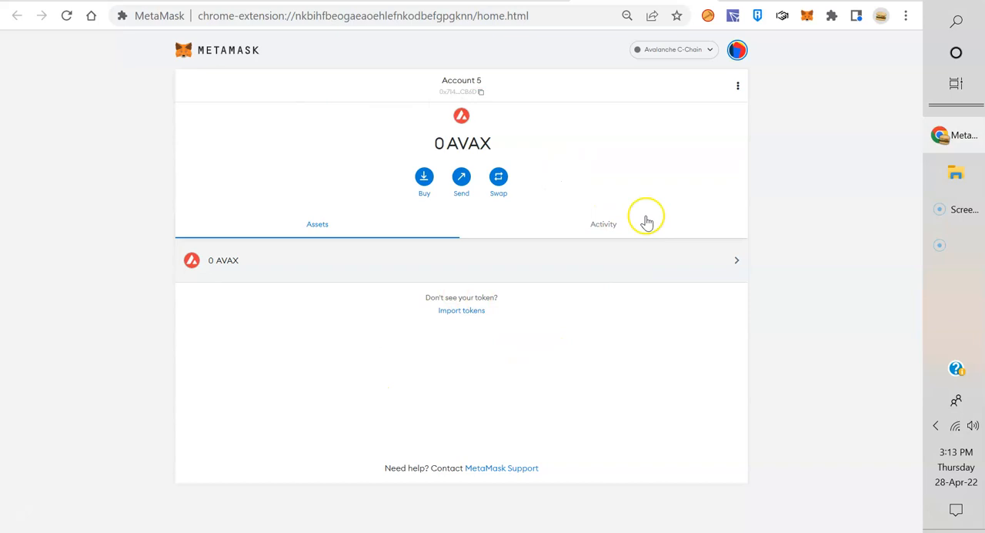
Step: Check the accounts menu twice and keep Account 5 selected
click(737, 50)
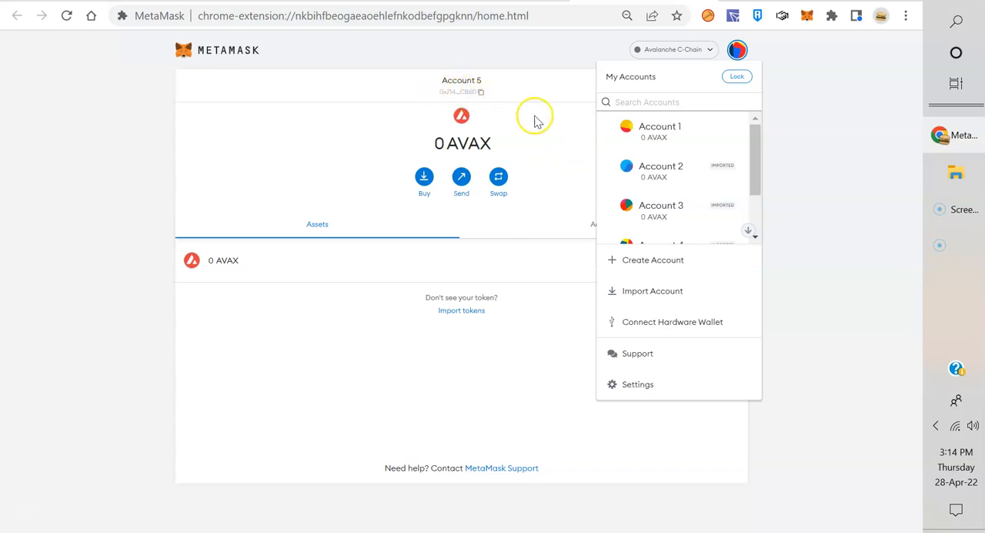
click(576, 167)
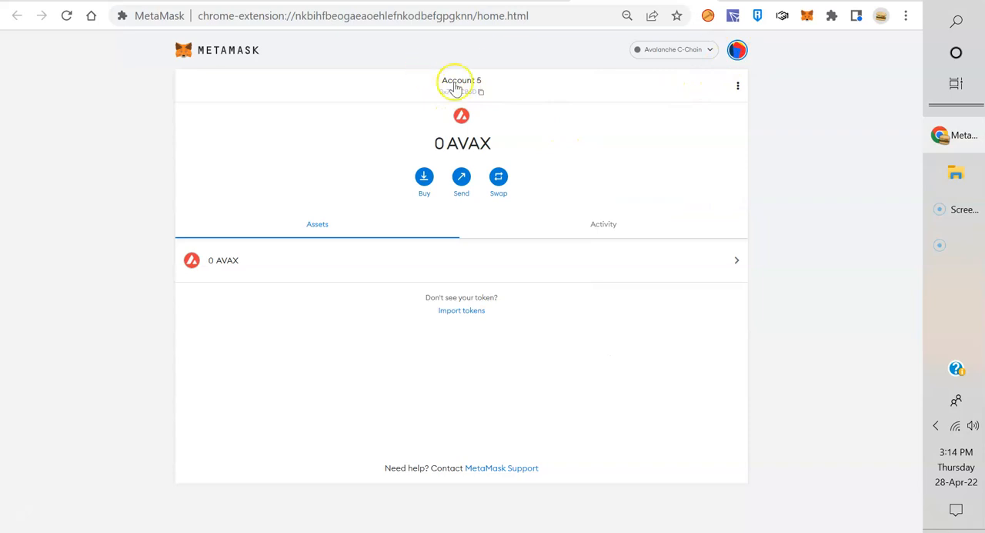
click(737, 51)
scroll(715, 200, down, 2)
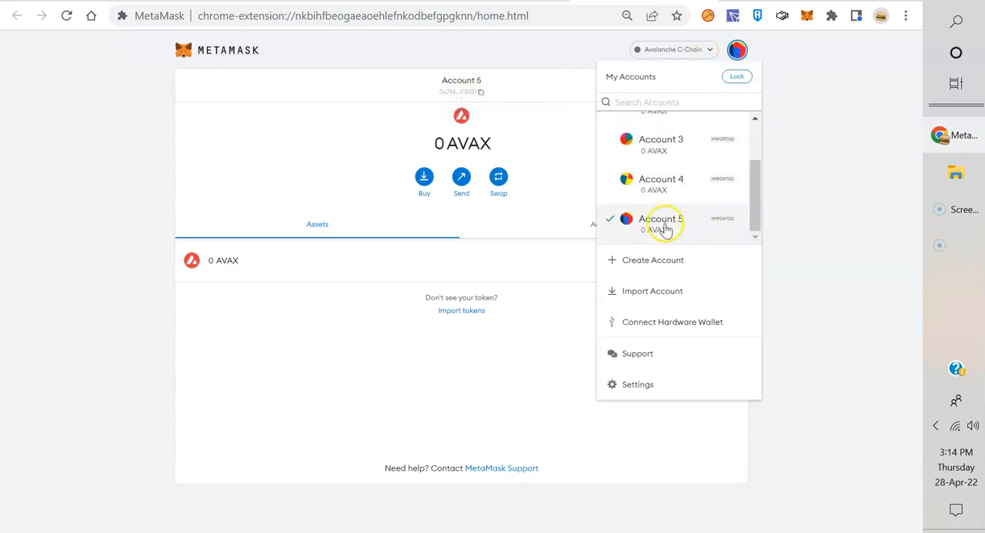
click(508, 117)
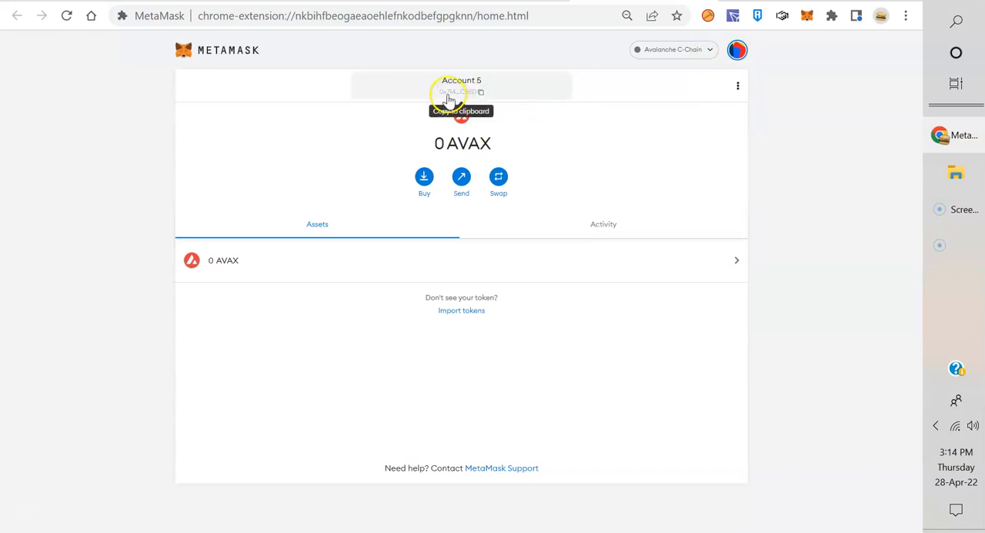
Step: Copy Account 5's full address from its account details
click(737, 85)
click(726, 134)
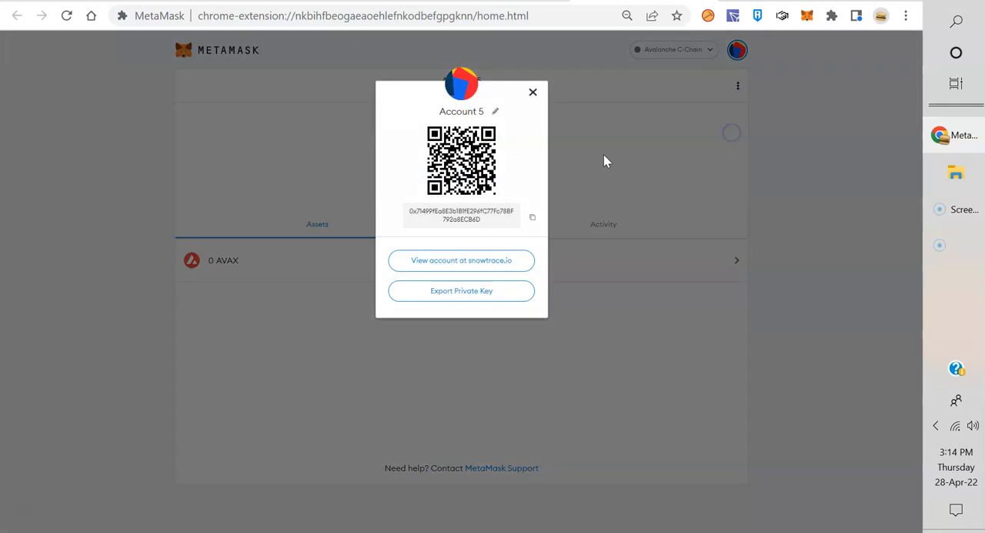
click(433, 217)
click(532, 93)
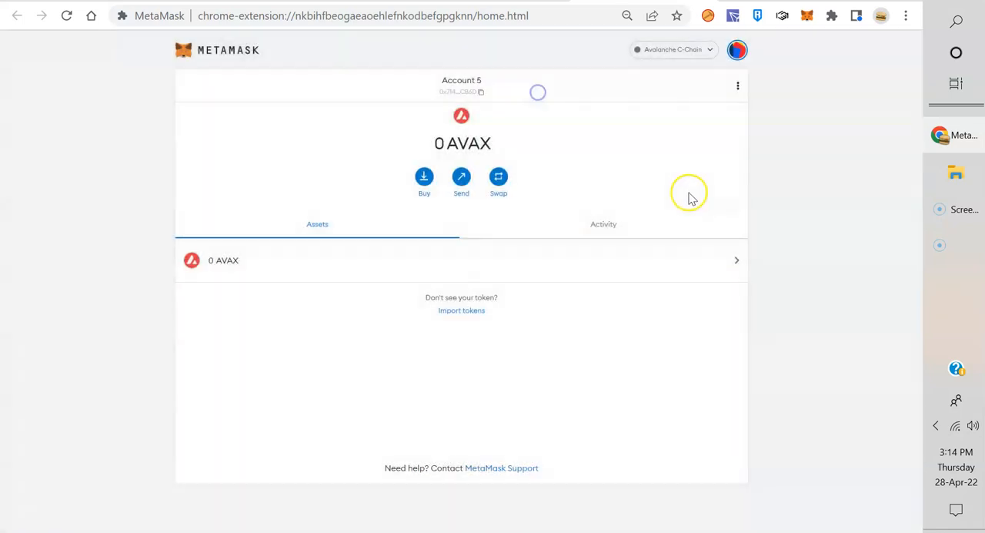
Step: Cycle the wallet through Fantom Opera and Avalanche C-Chain to Ethereum Mainnet
click(677, 49)
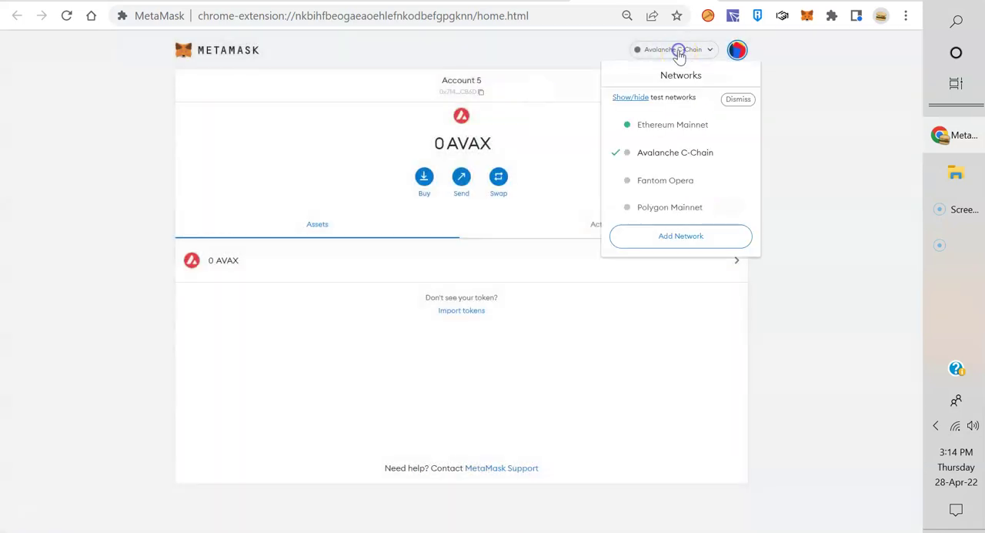
click(682, 182)
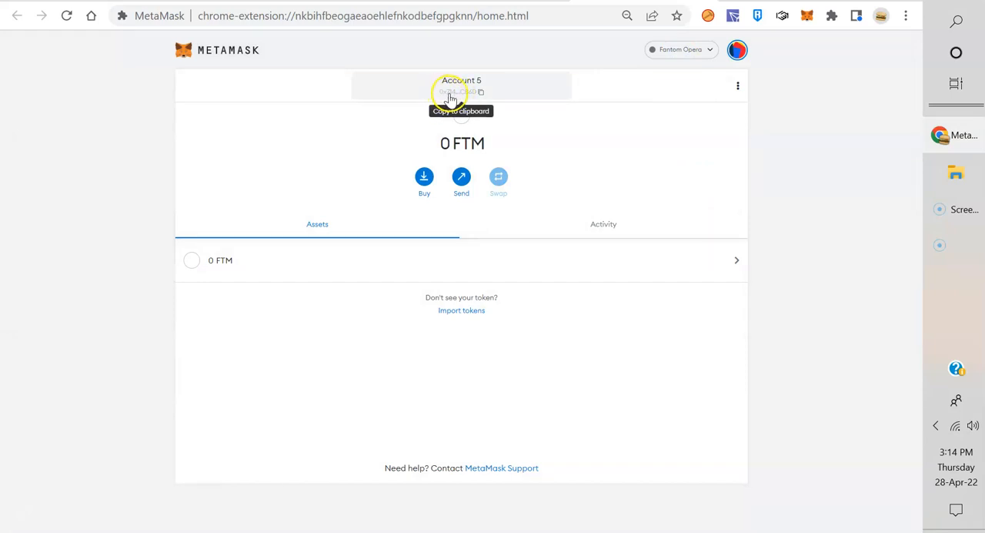
click(669, 49)
click(706, 162)
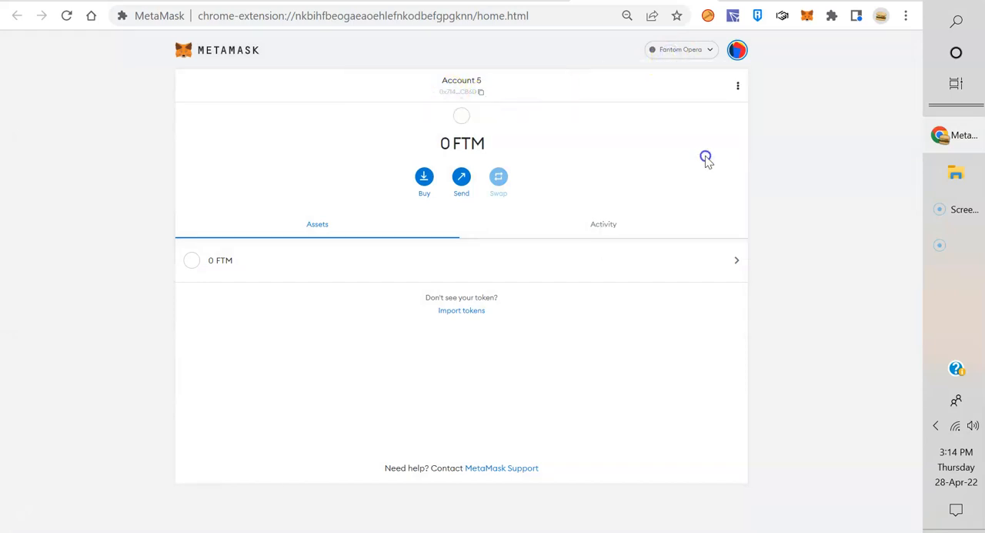
click(692, 49)
click(673, 123)
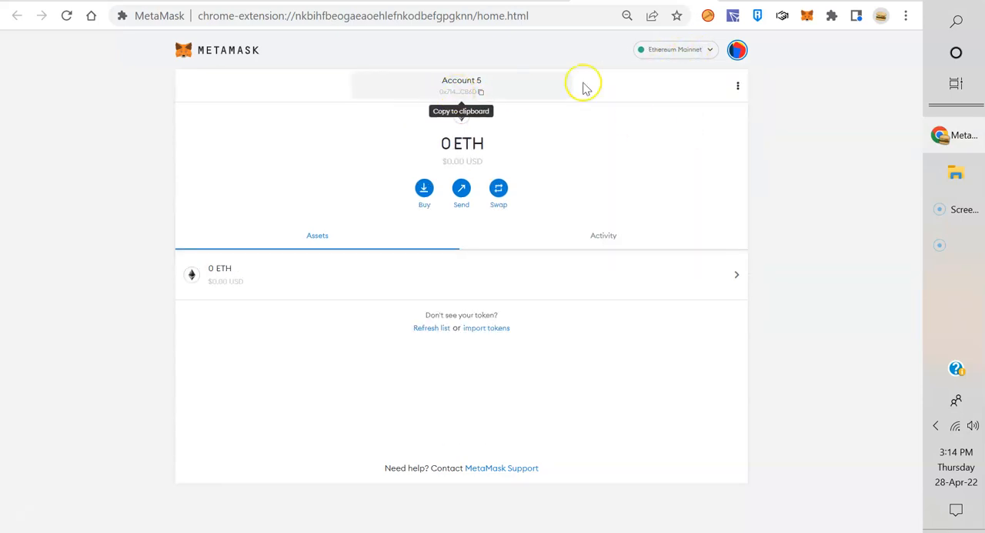
click(674, 53)
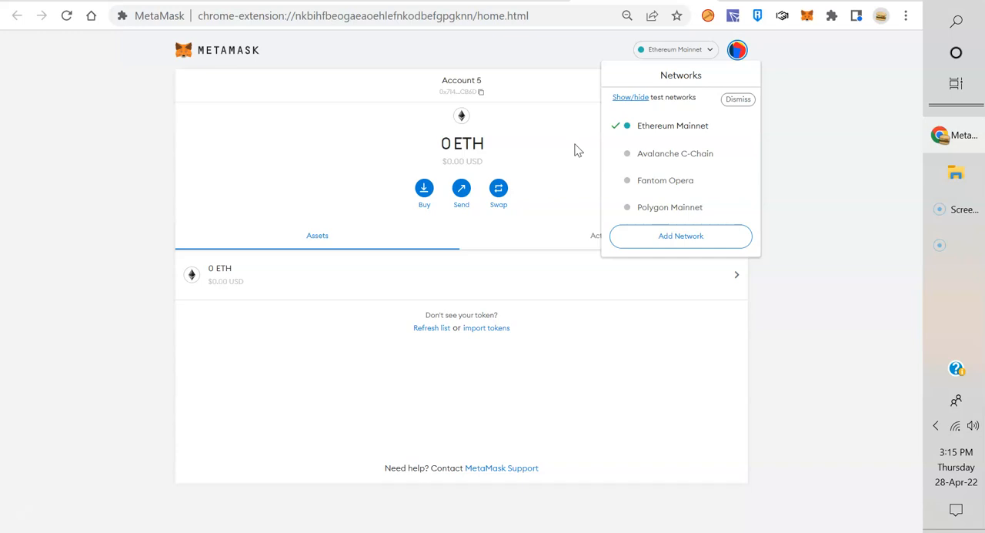
Step: Switch to Polygon Mainnet and view Account 5 in the Polygonscan explorer
click(686, 212)
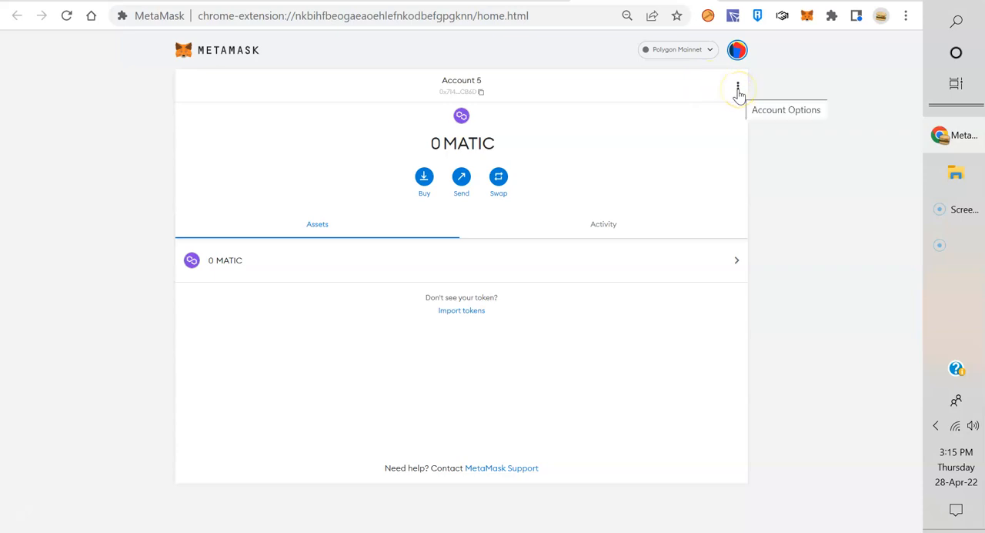
click(738, 87)
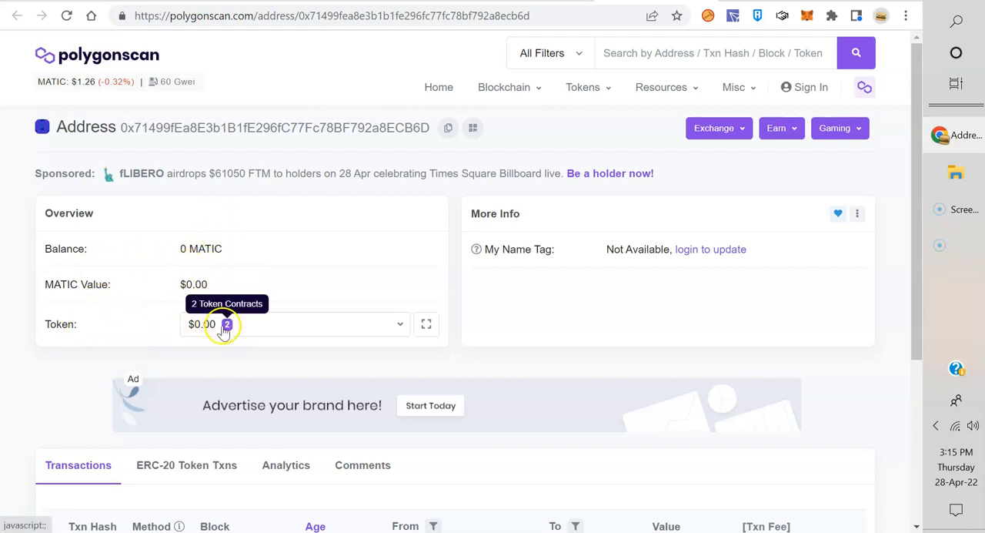
scroll(623, 296, down, 5)
scroll(477, 173, up, 3)
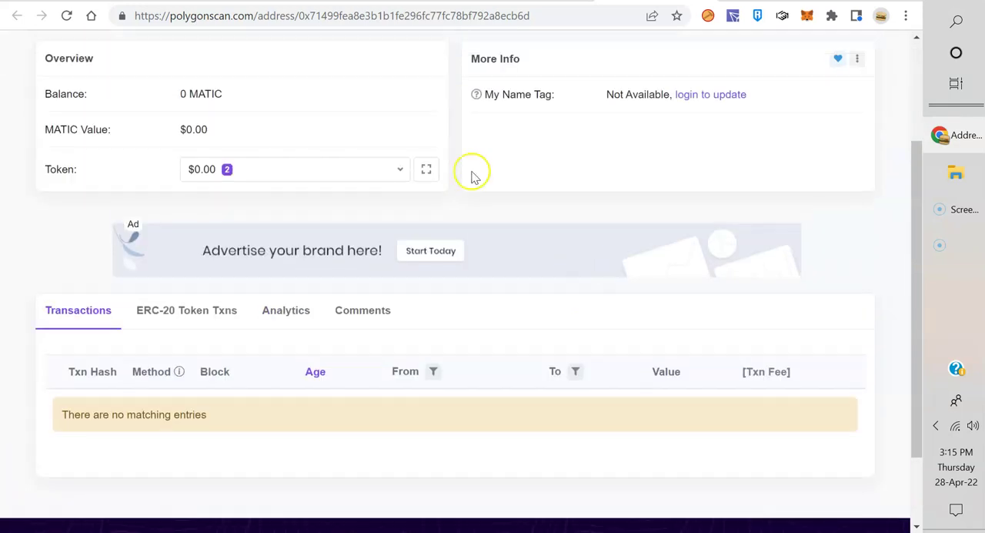
Step: Open the IPX token page from the holdings dropdown and copy its contract address
click(398, 169)
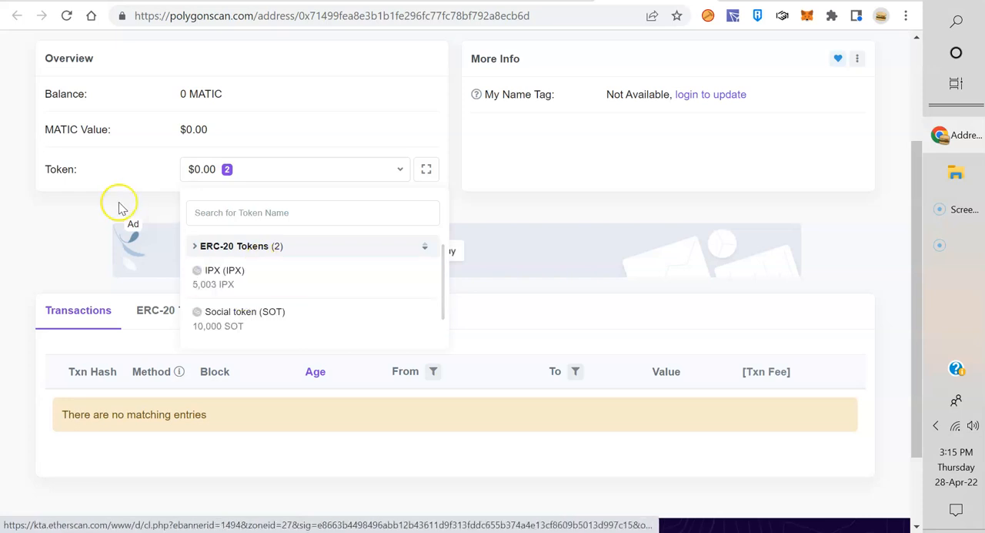
click(298, 280)
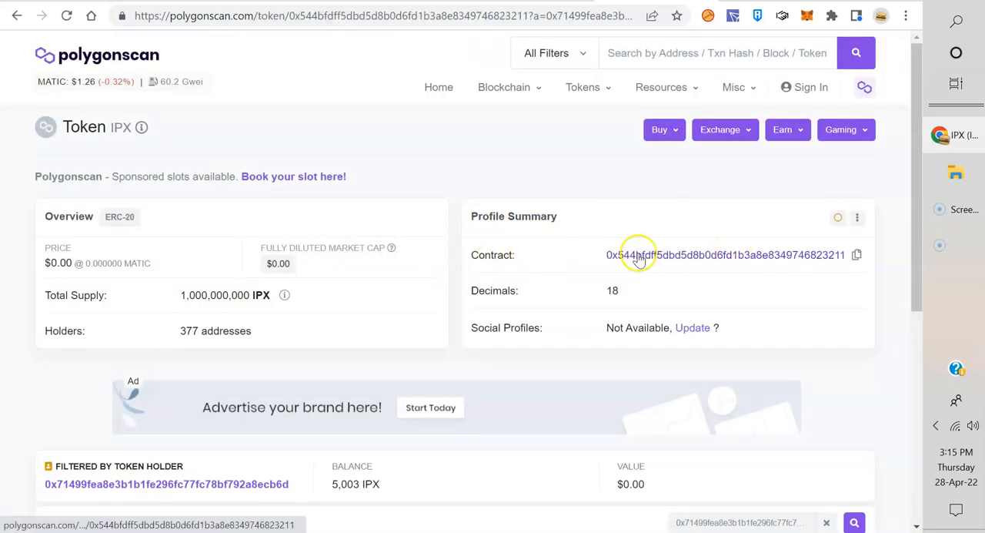
click(858, 254)
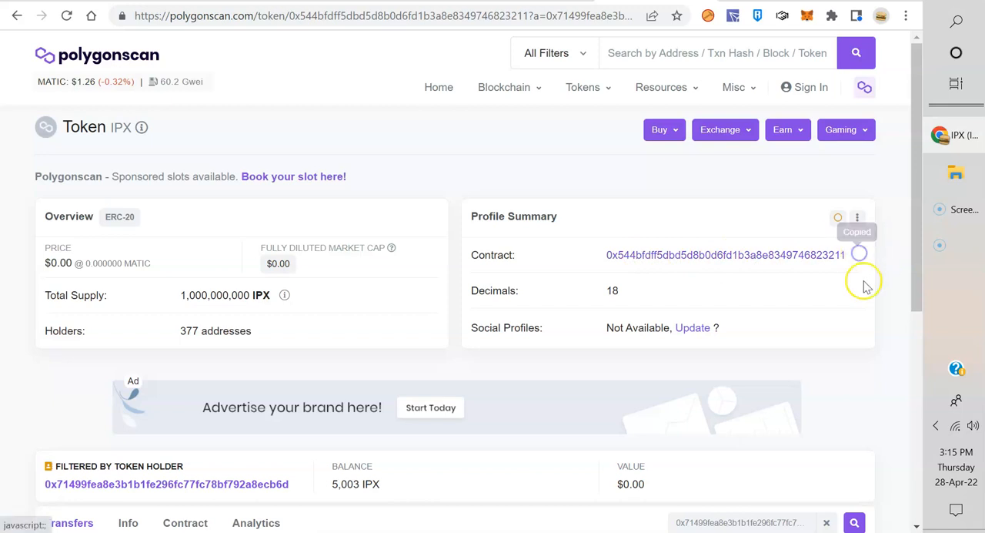
Step: Import IPX as a custom token from the pasted contract address, showing 5003 IPX
click(539, 3)
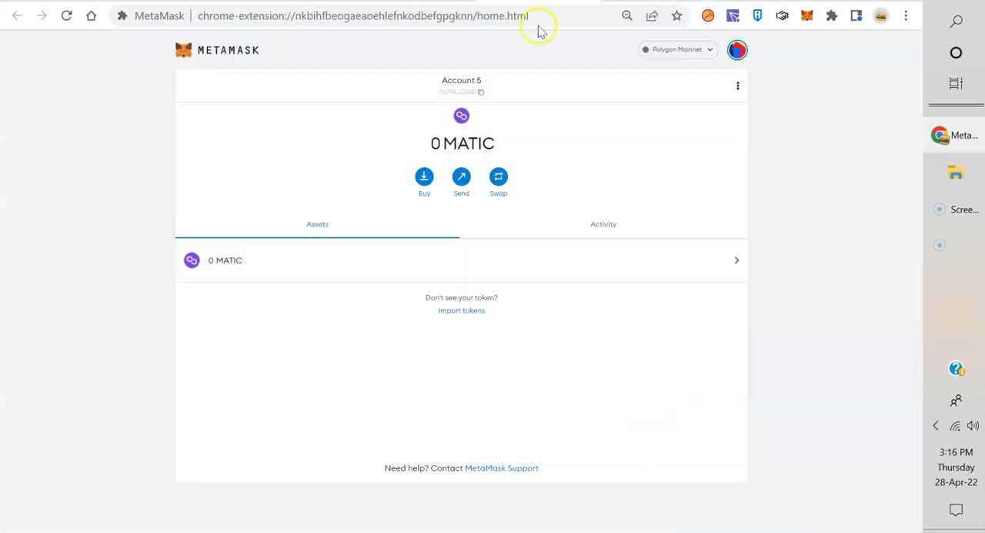
click(467, 316)
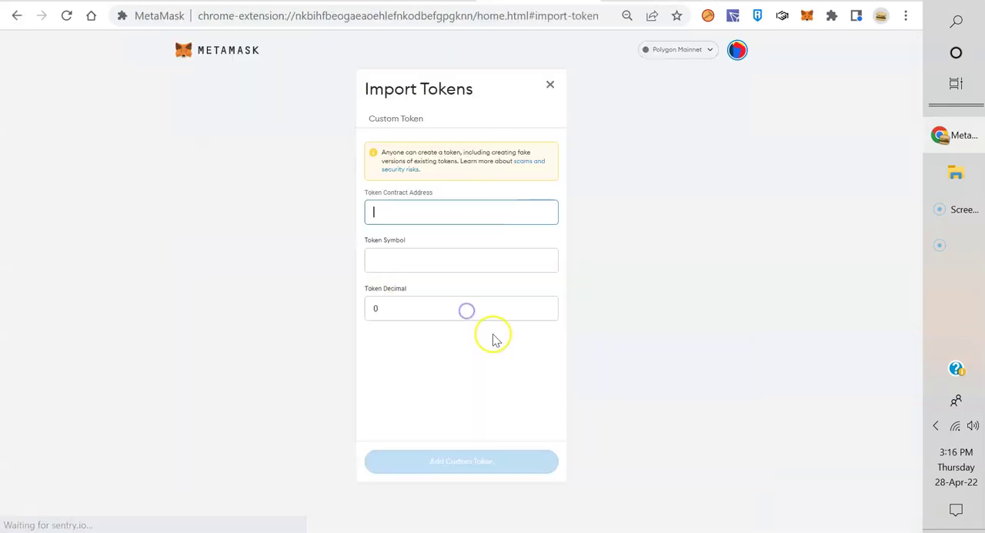
right_click(406, 212)
click(445, 334)
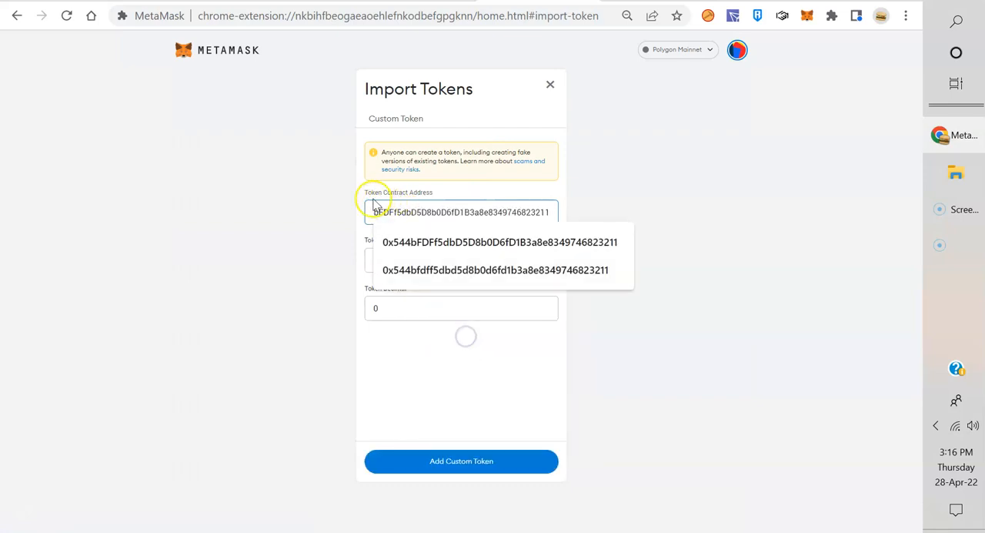
click(445, 347)
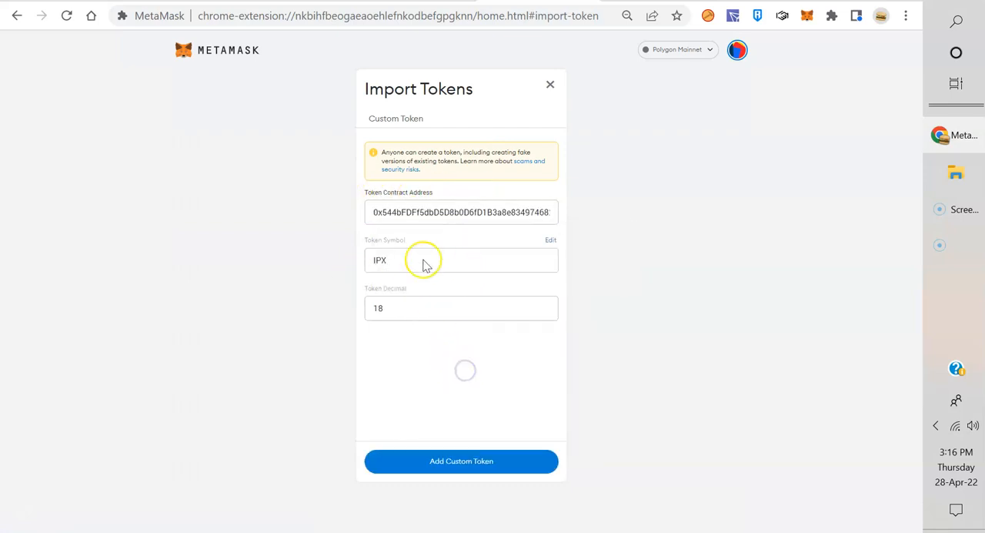
click(513, 464)
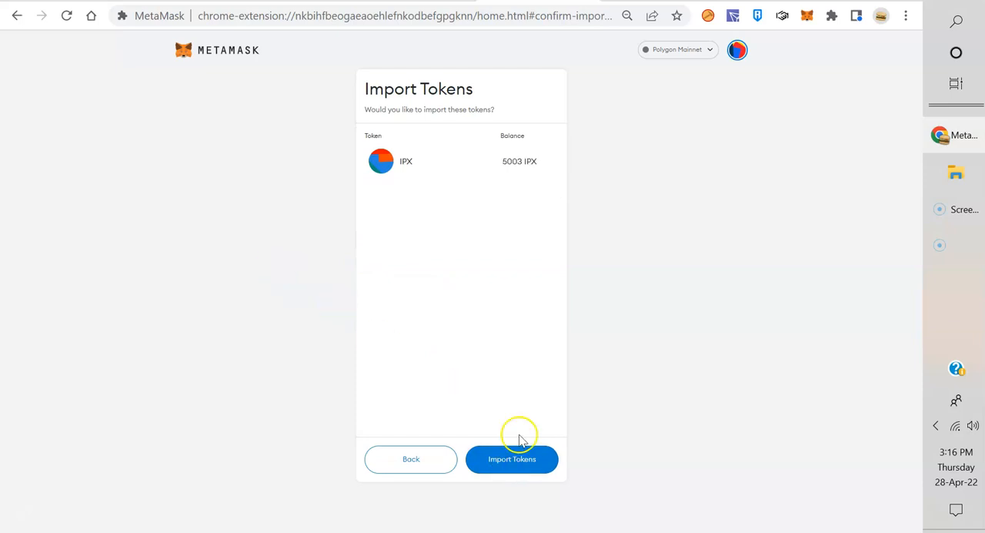
click(531, 457)
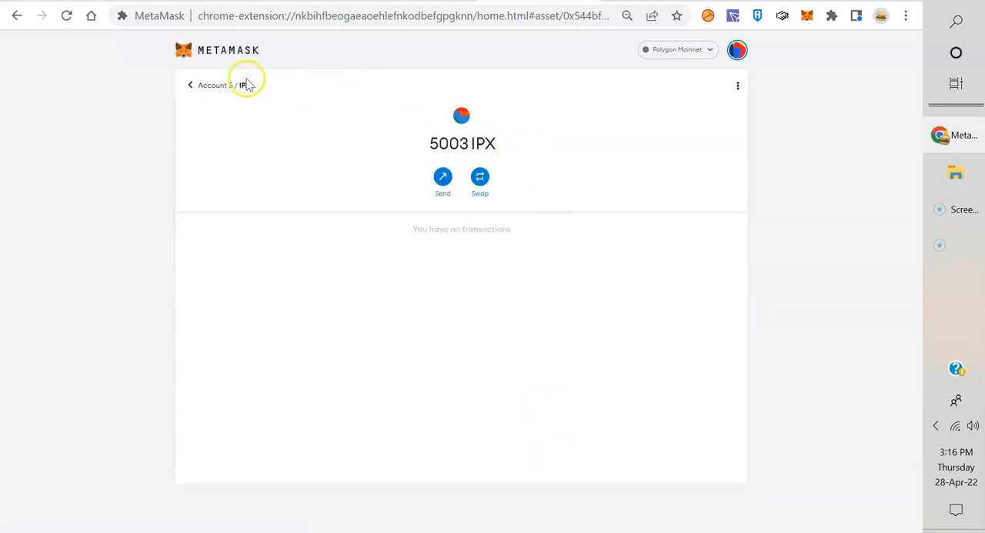
click(191, 85)
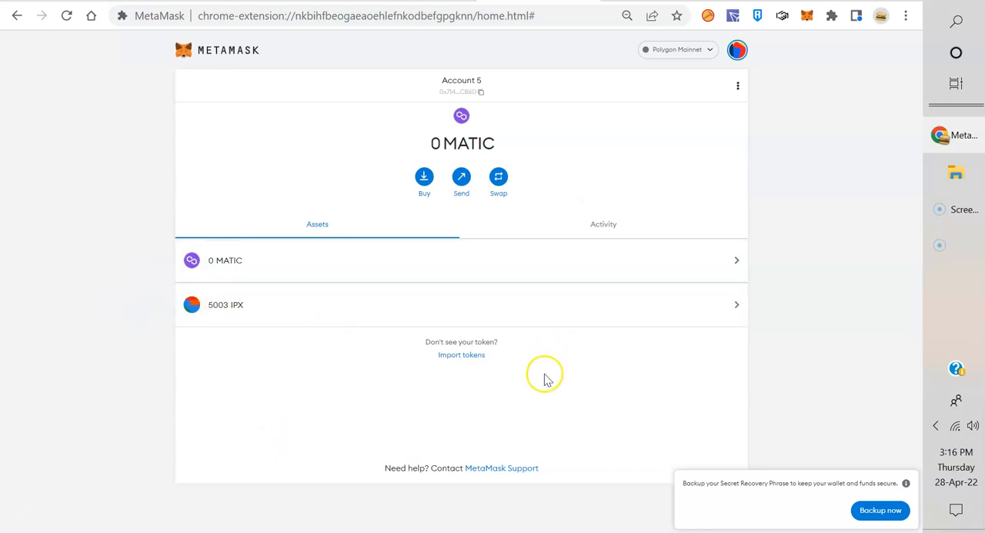
Step: Open the Social token (SOT) page from the holdings dropdown and copy its contract address
key(ctrl+Tab)
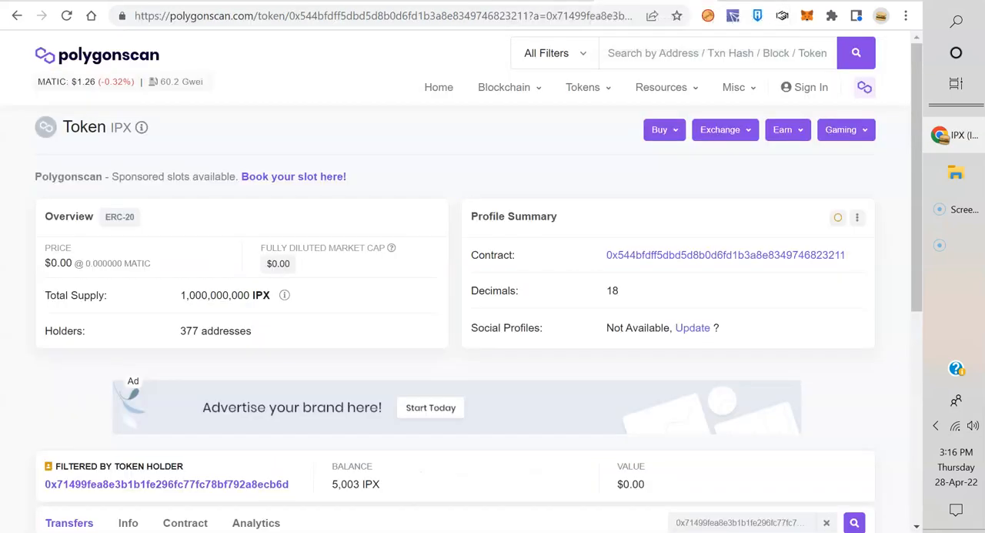
click(17, 15)
scroll(268, 320, down, 3)
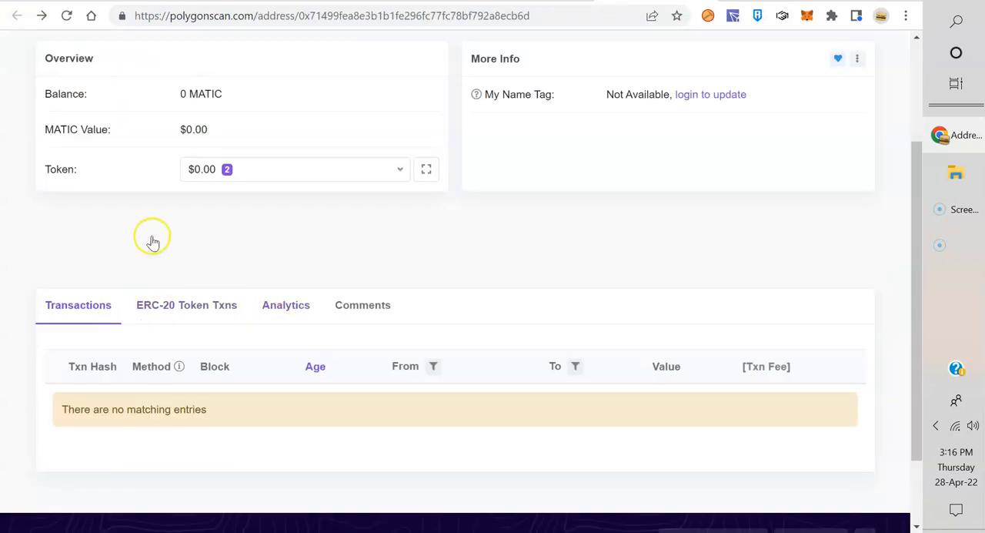
click(368, 324)
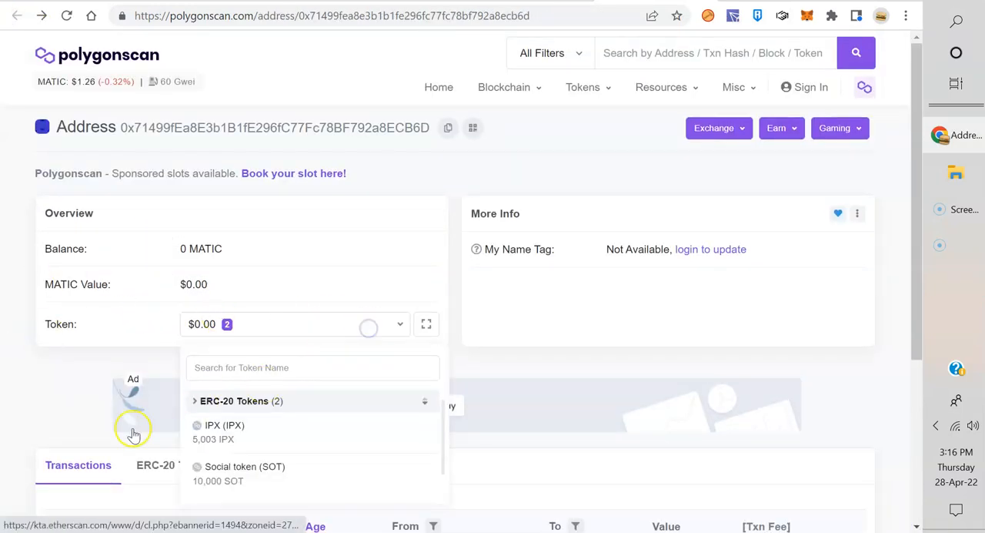
click(294, 477)
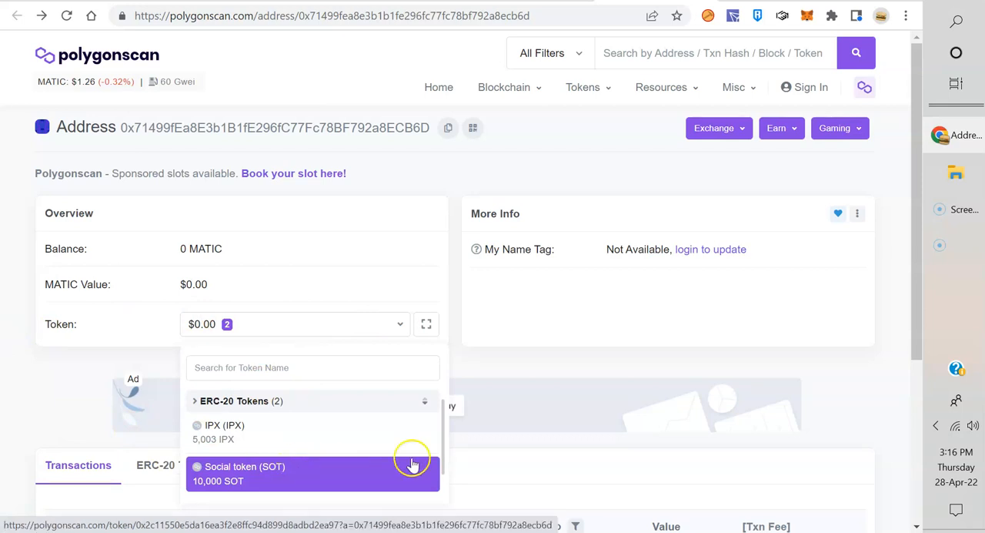
click(341, 481)
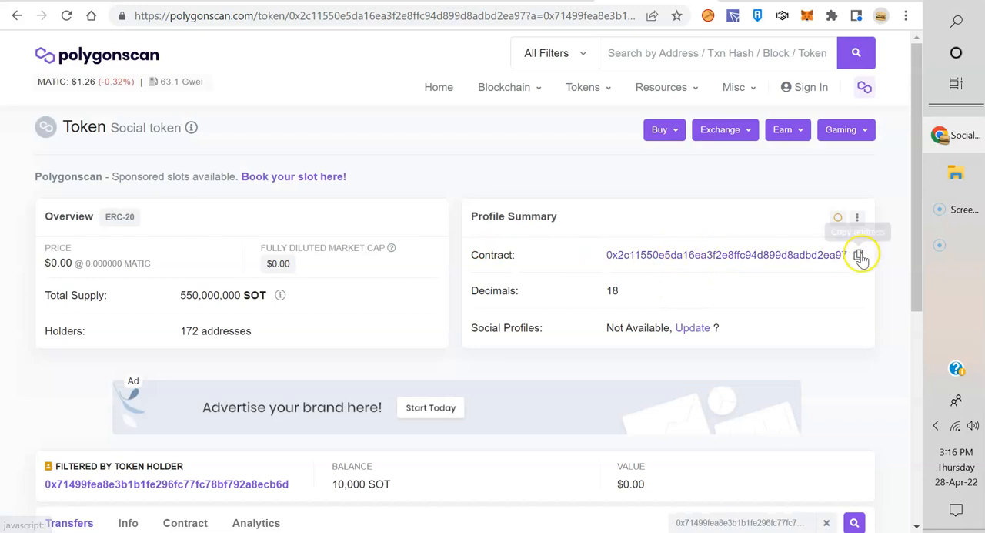
click(859, 254)
key(ctrl+Tab)
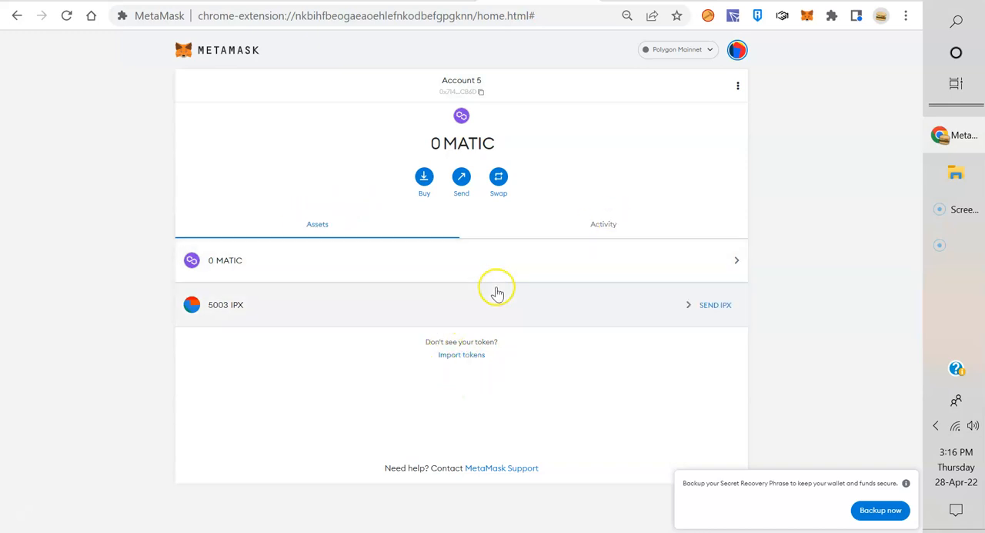
Step: Import SOT as a custom token from the pasted contract address, showing 10000 SOT
click(638, 226)
click(317, 224)
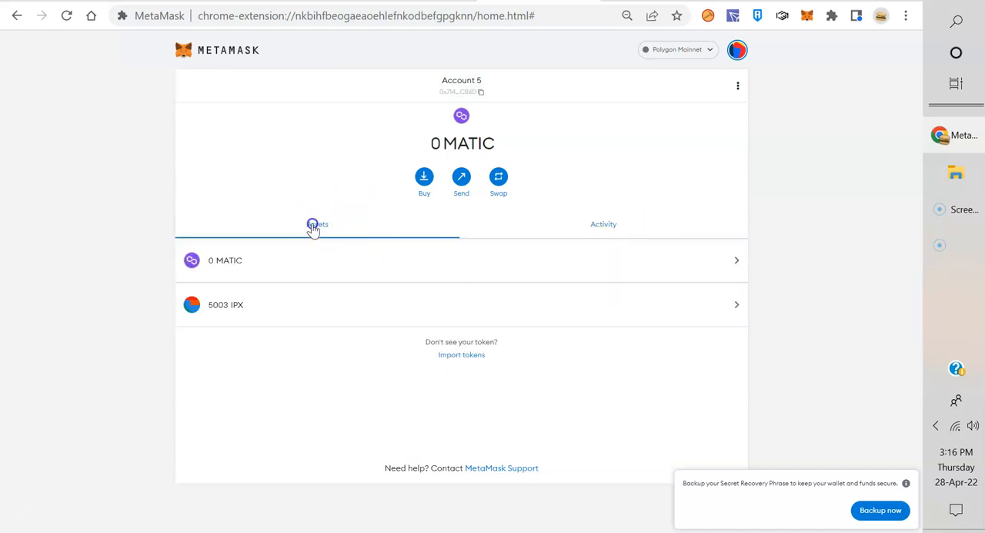
click(460, 355)
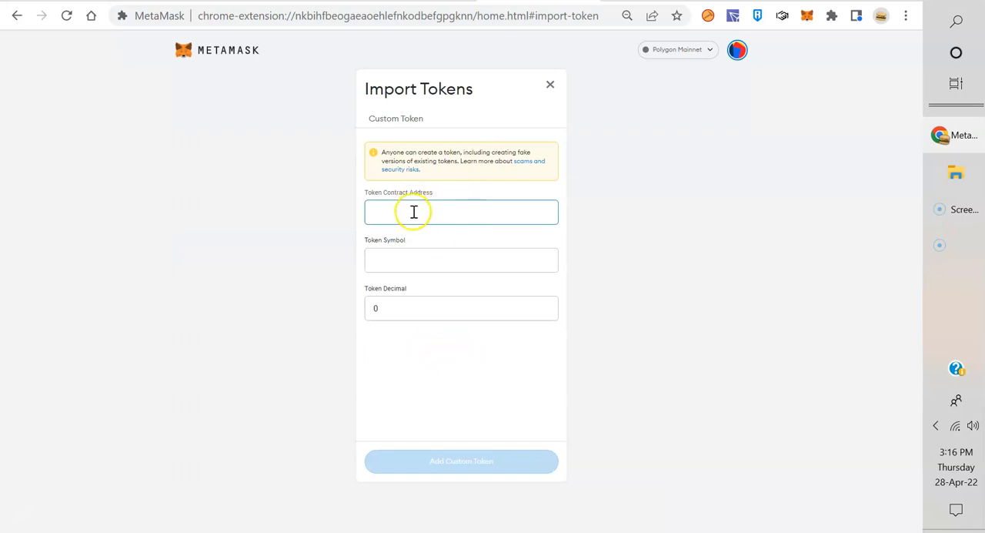
right_click(414, 210)
click(453, 335)
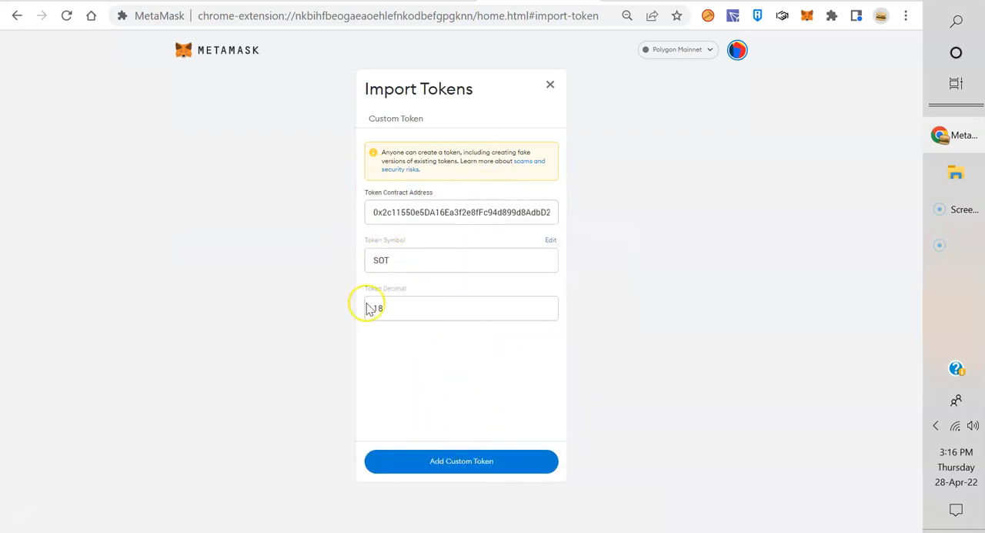
click(462, 461)
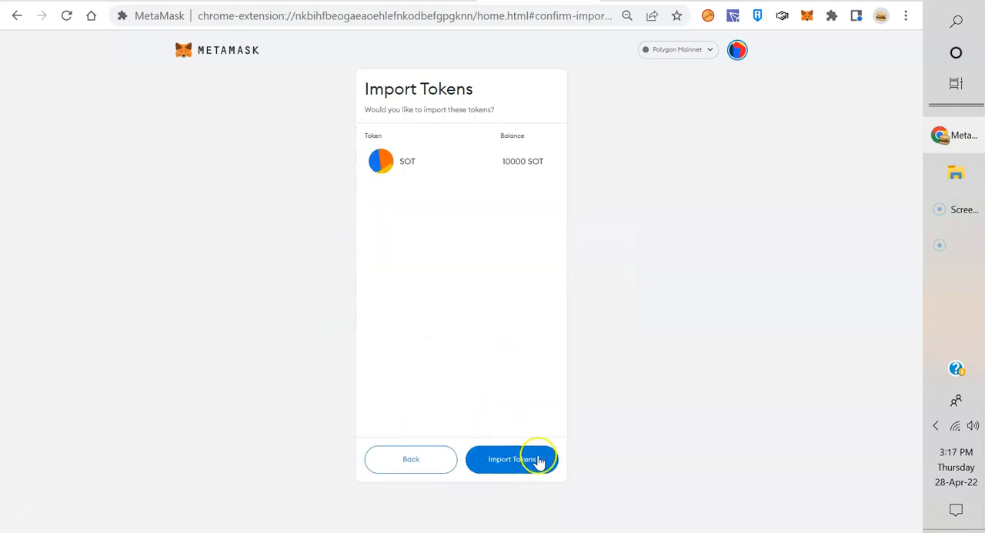
click(539, 459)
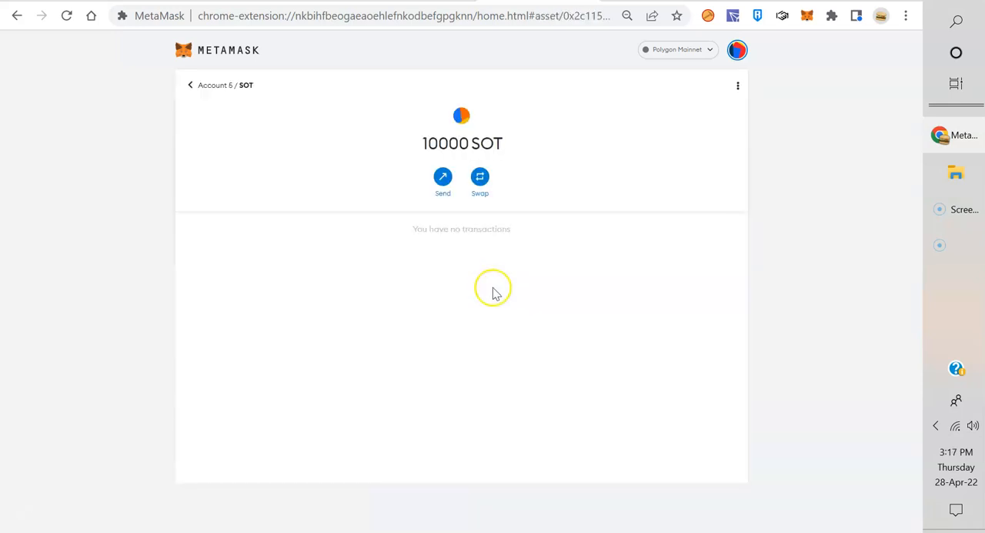
click(190, 84)
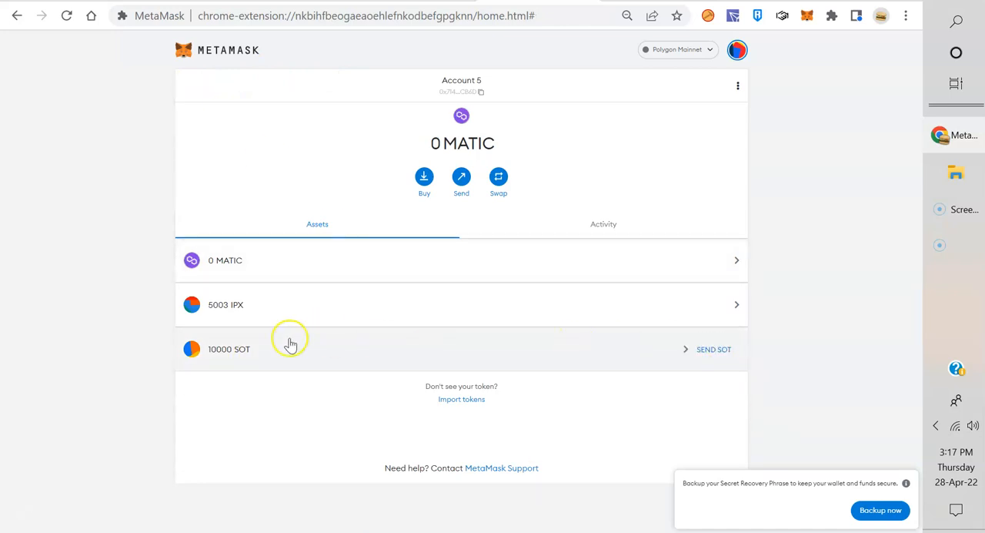
Step: Start a SOT send, cancel it, and bring up the account options
click(716, 350)
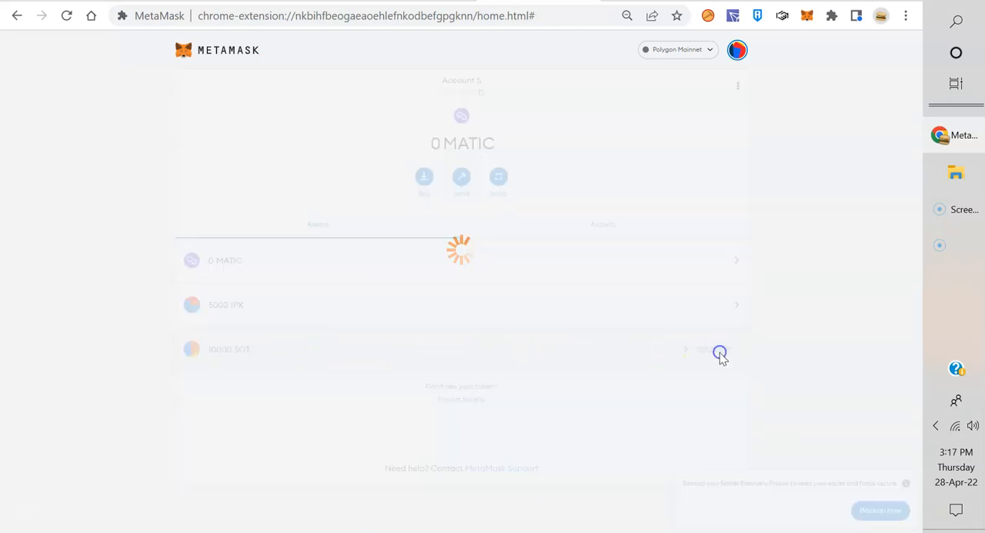
click(395, 141)
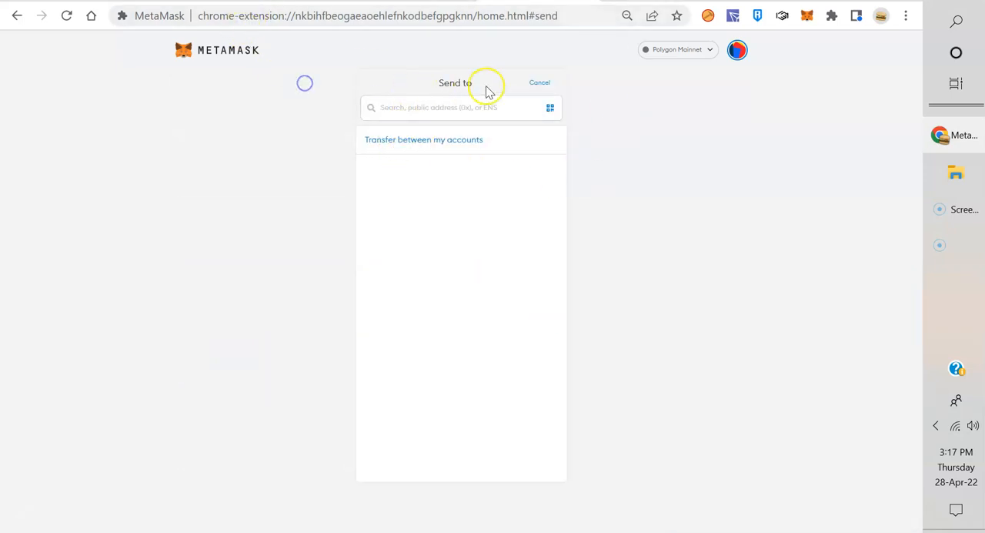
click(540, 82)
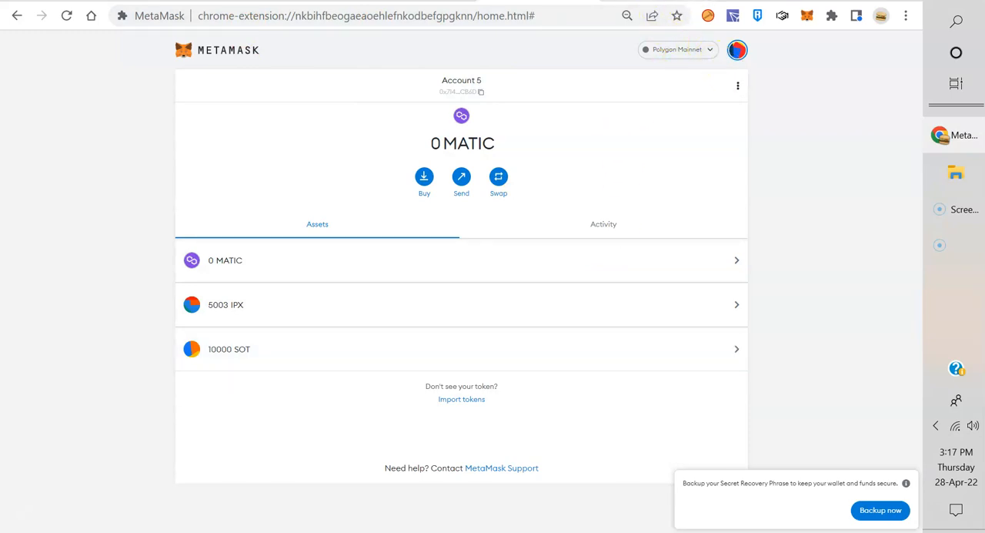
click(738, 87)
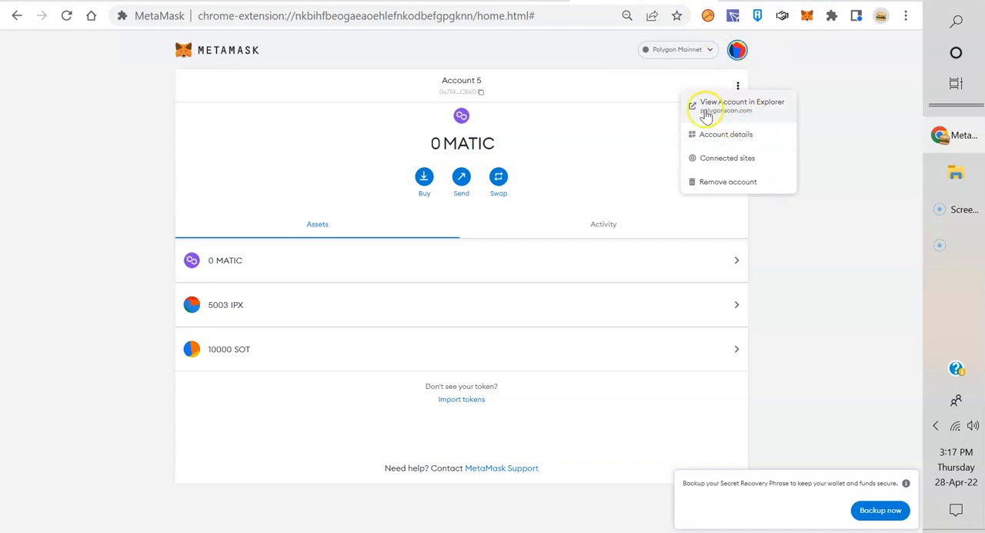
Step: View Account 5 on Polygonscan and list its ERC-20 token transfers
click(731, 108)
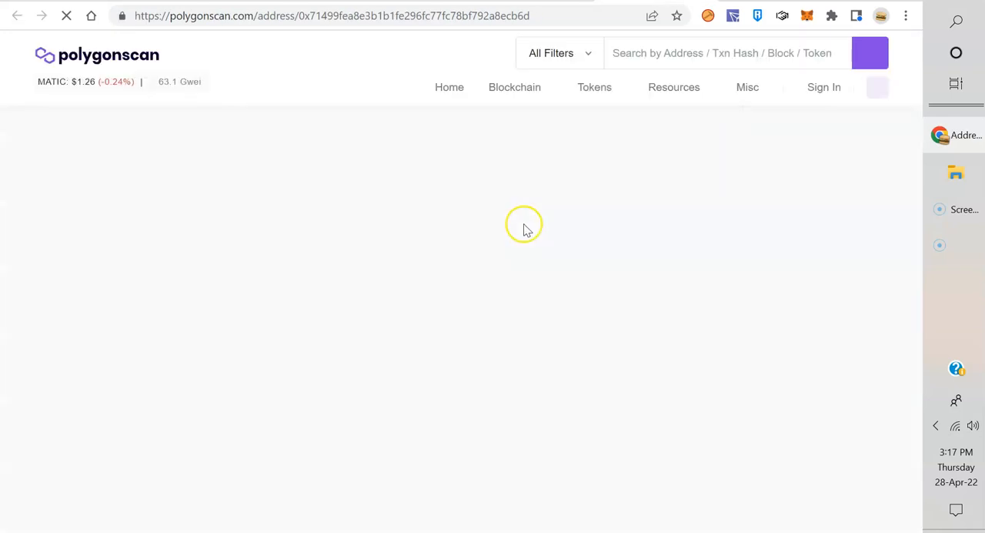
scroll(446, 362, down, 3)
scroll(446, 338, up, 2)
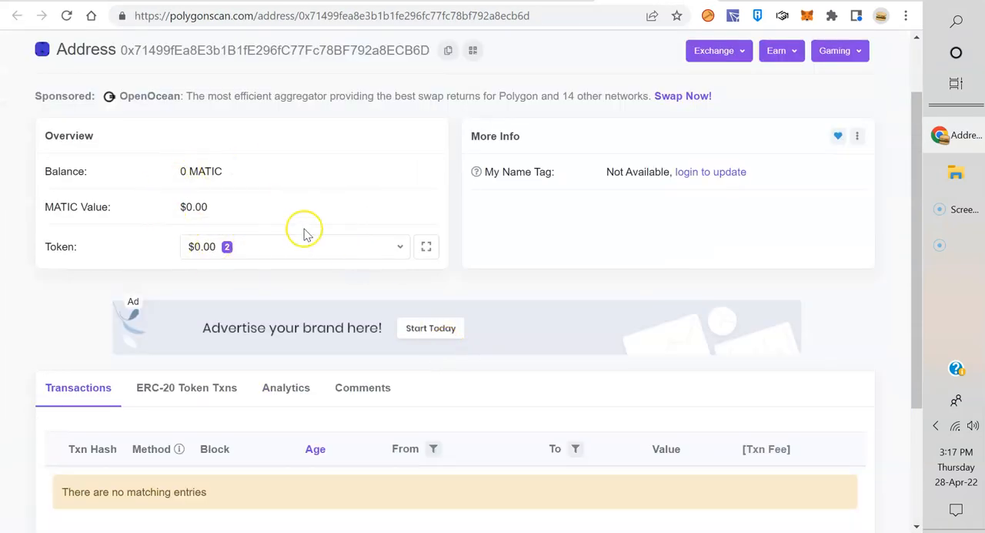
click(354, 247)
scroll(501, 247, down, 2)
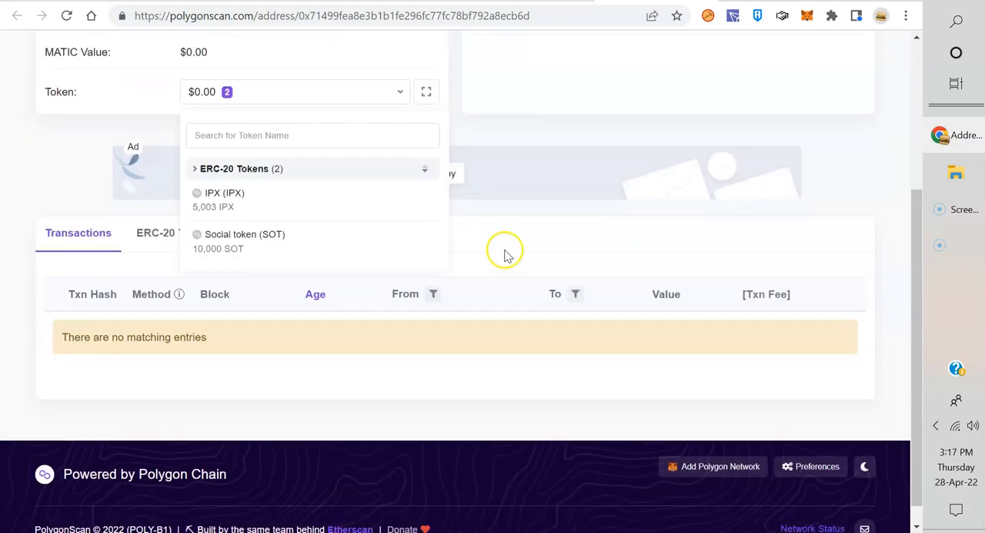
click(519, 233)
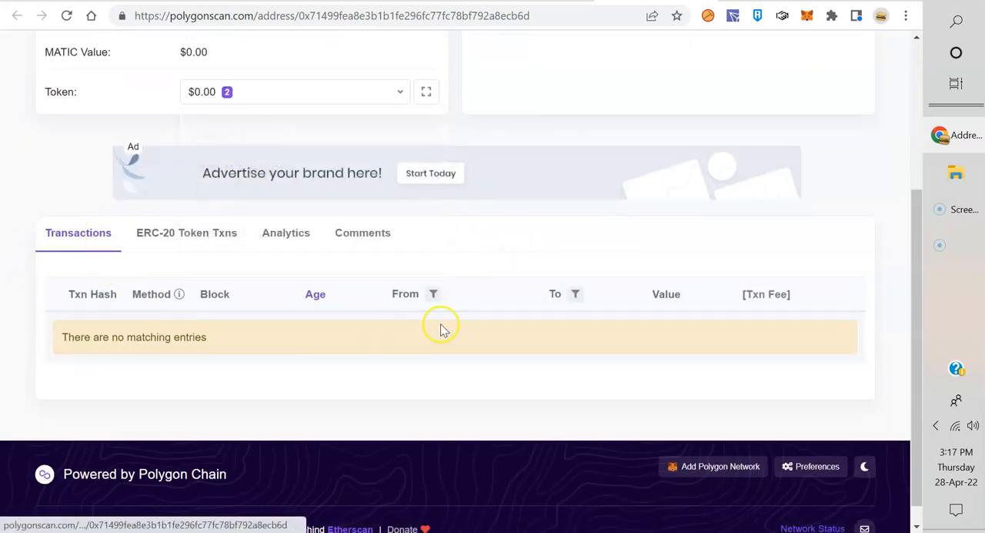
scroll(408, 346, up, 2)
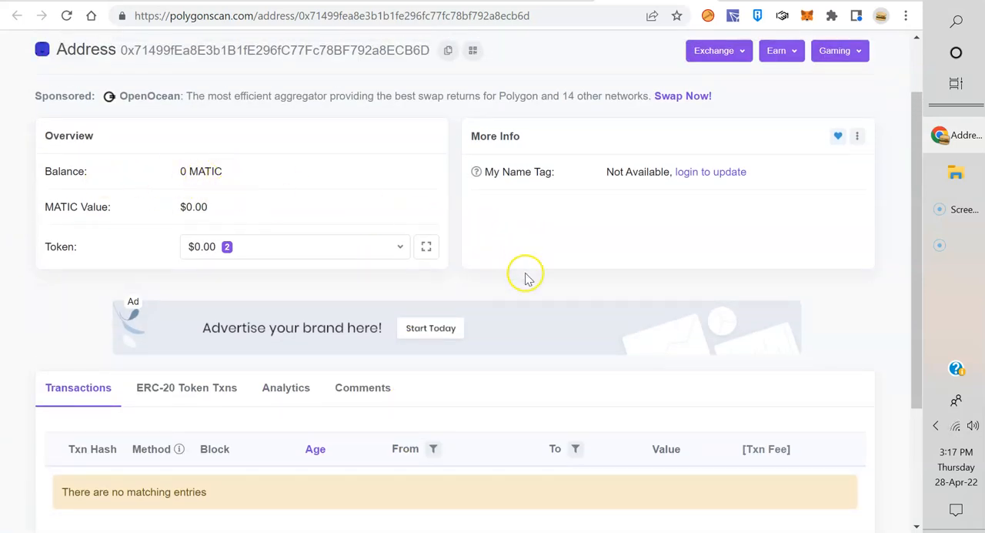
scroll(528, 278, down, 1)
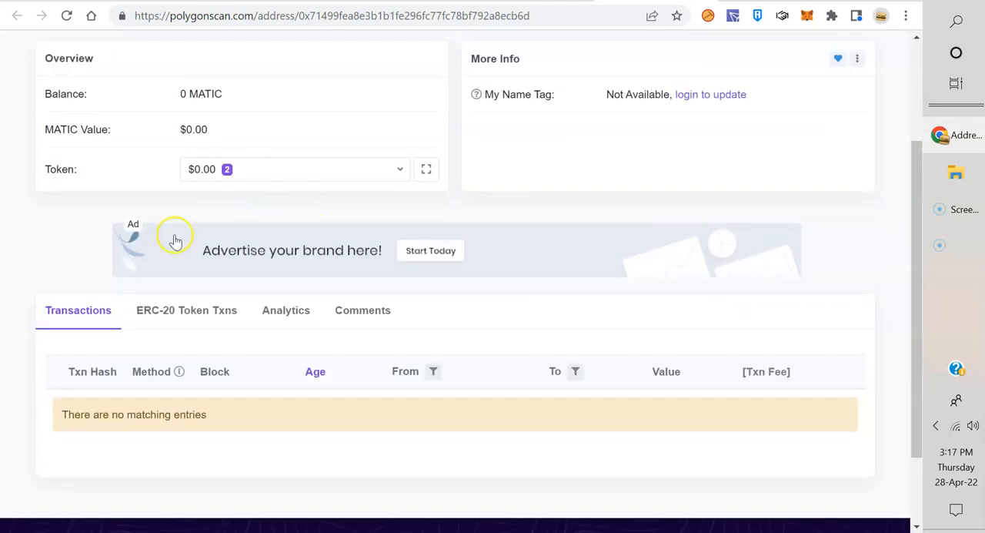
click(205, 316)
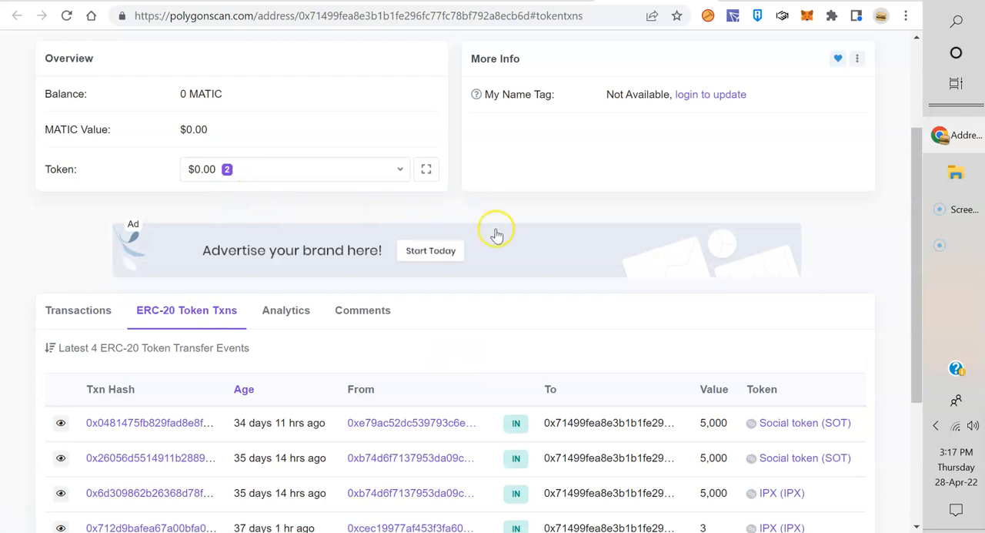
scroll(493, 231, down, 1)
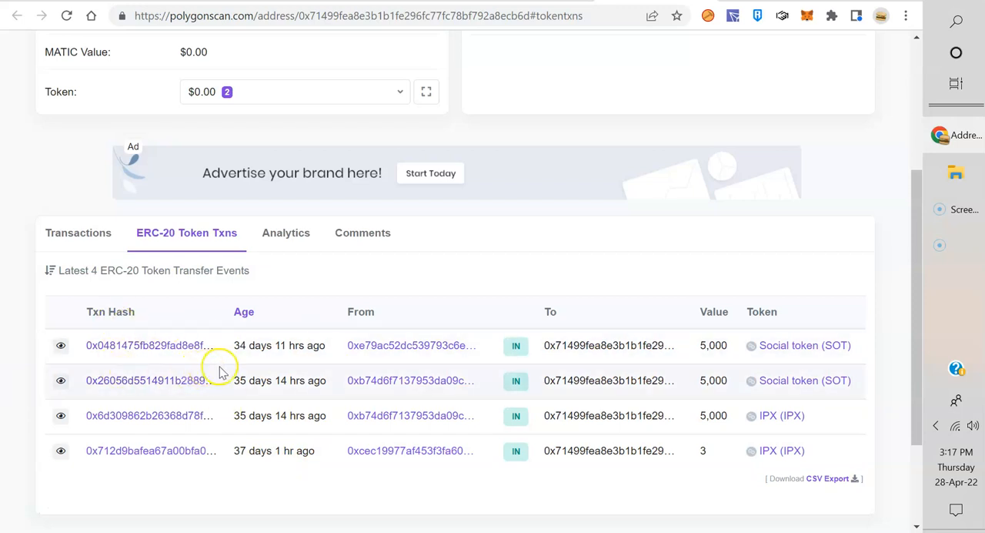
scroll(285, 342, up, 3)
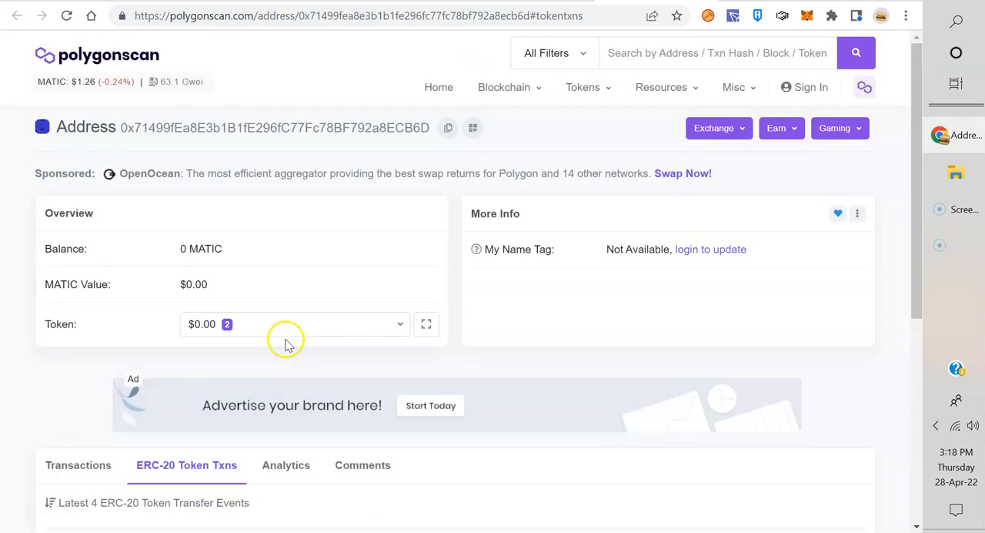
scroll(285, 342, down, 2)
scroll(317, 358, up, 2)
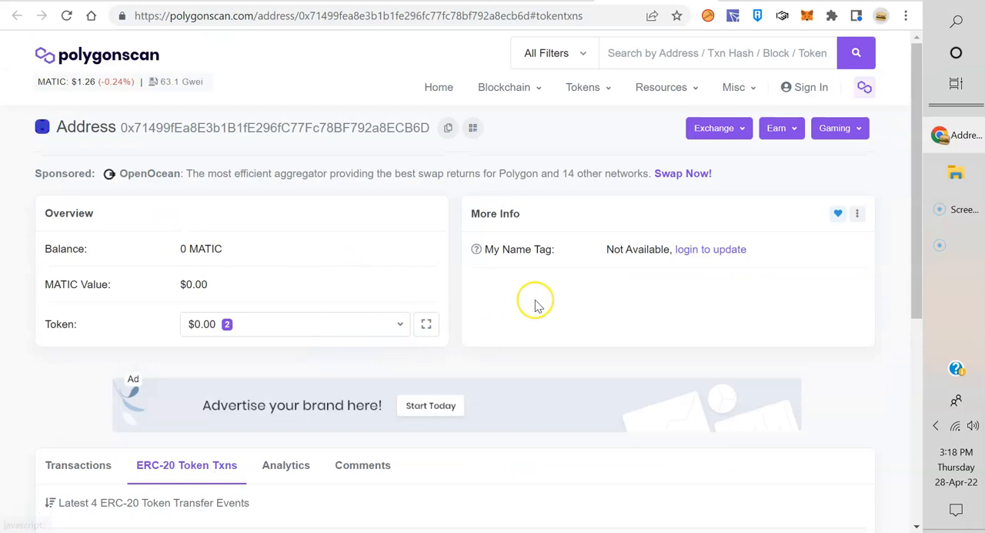
scroll(547, 308, down, 3)
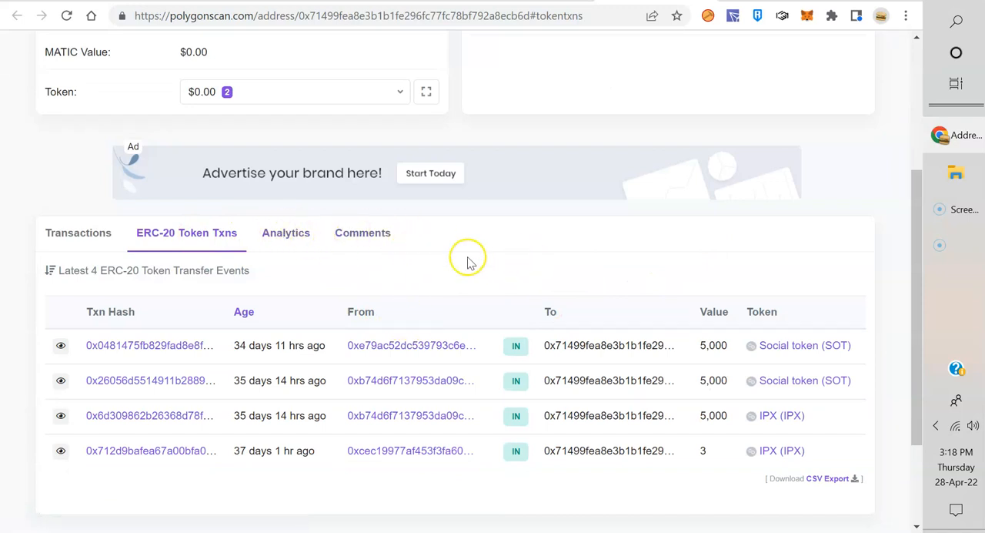
scroll(470, 254, up, 3)
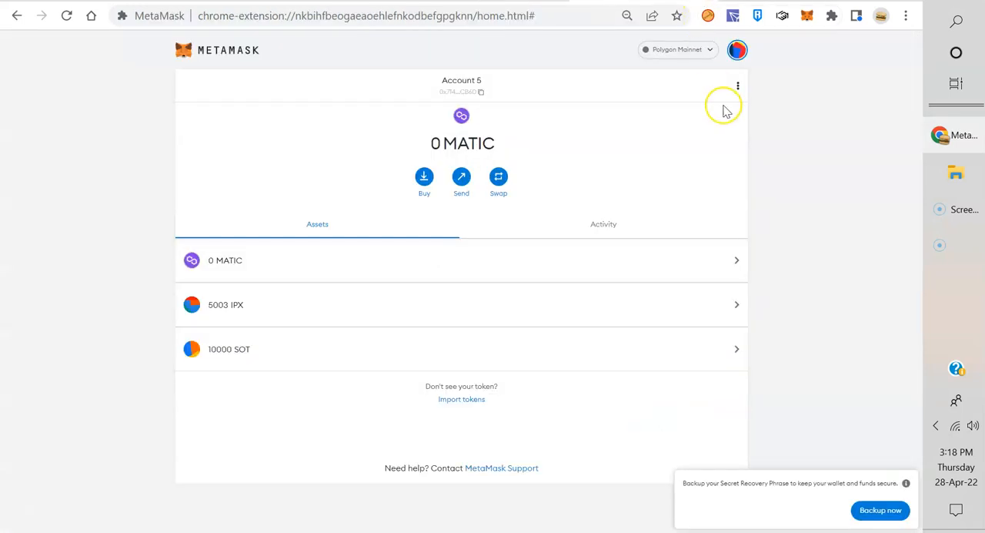
Step: Switch the wallet from Polygon Mainnet to Ethereum Mainnet
click(702, 51)
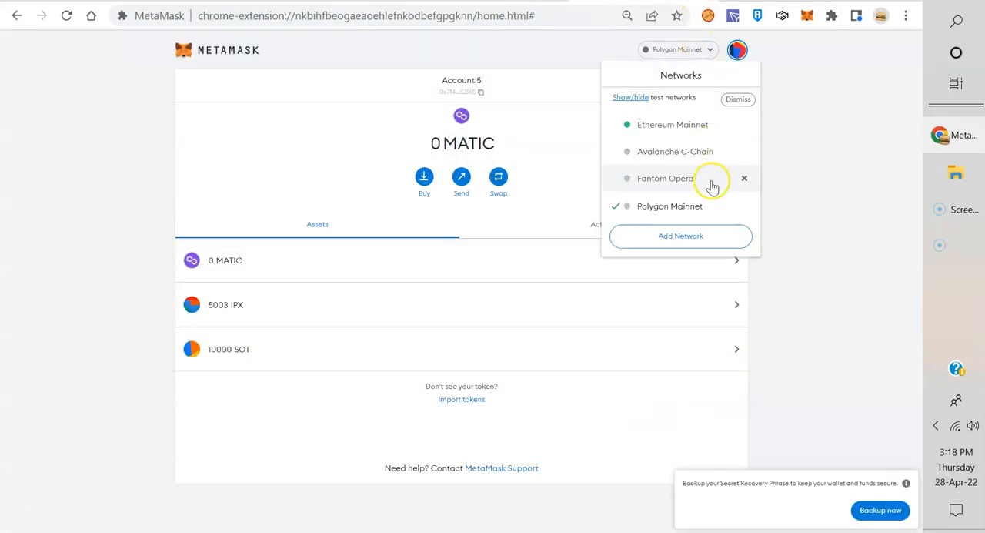
click(662, 125)
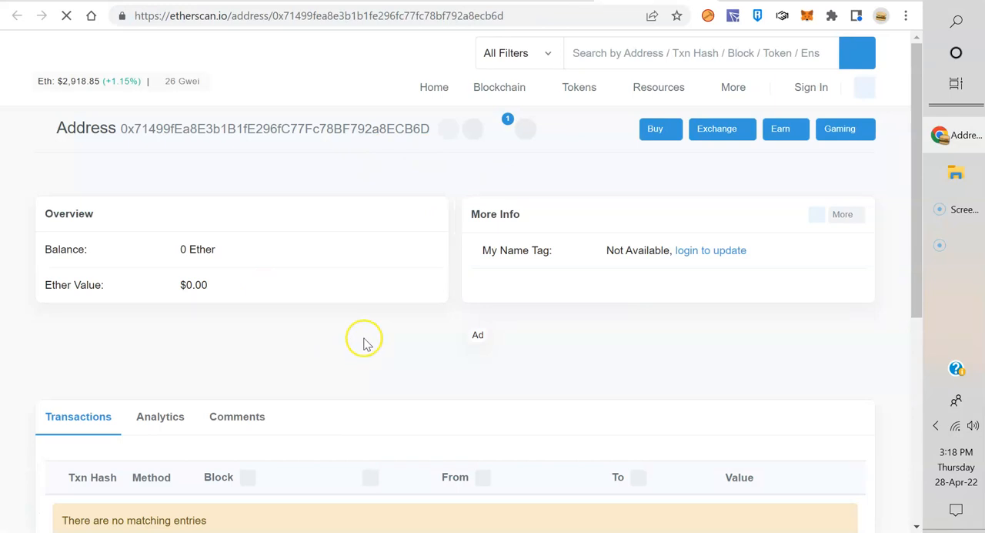
scroll(462, 347, down, 2)
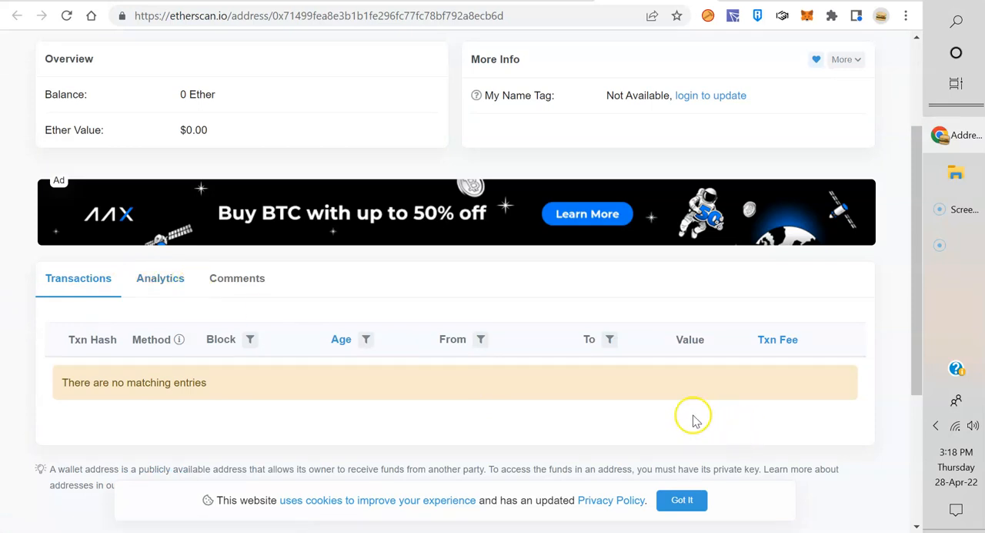
scroll(739, 416, up, 3)
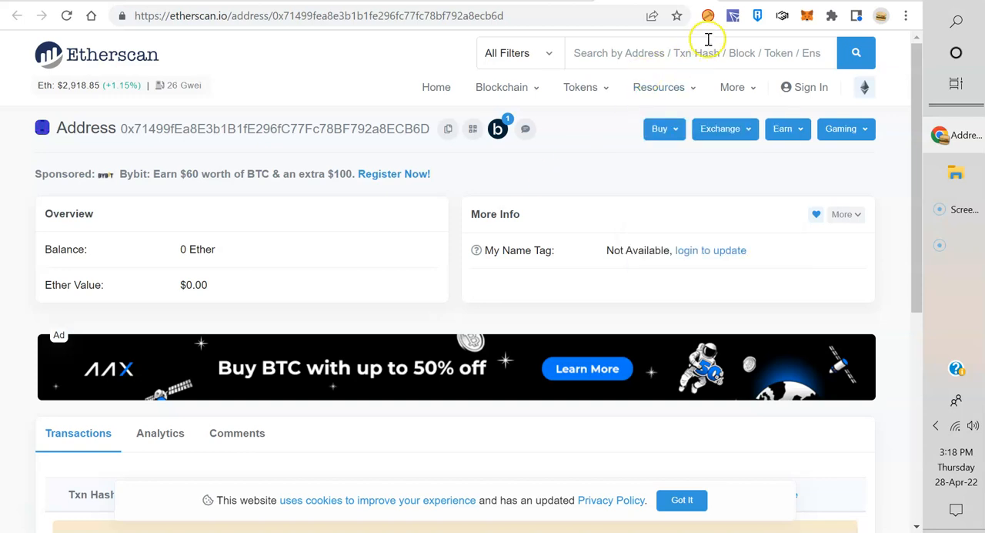
Step: Switch Account 5 to Avalanche C-Chain and view its address page on Snowtrace
click(806, 15)
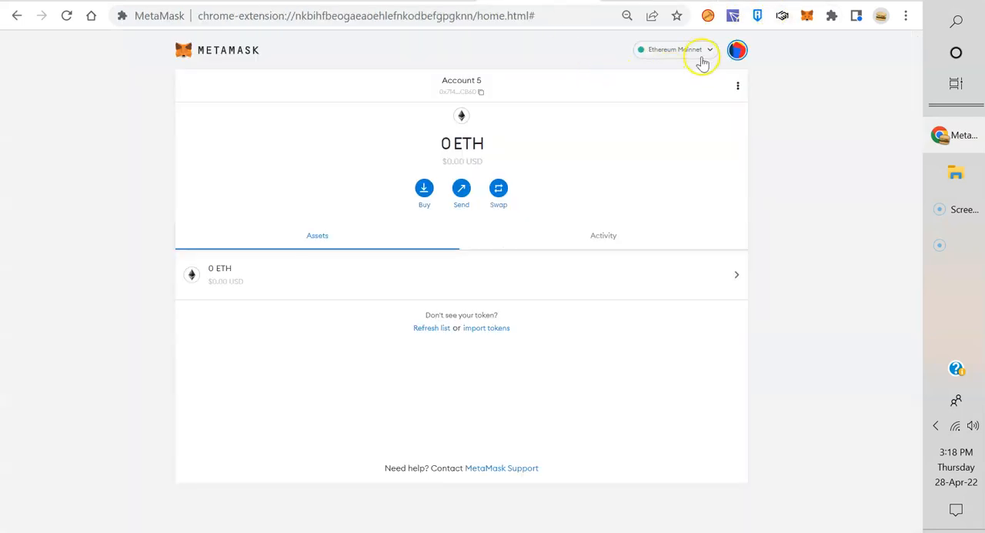
click(705, 49)
click(688, 156)
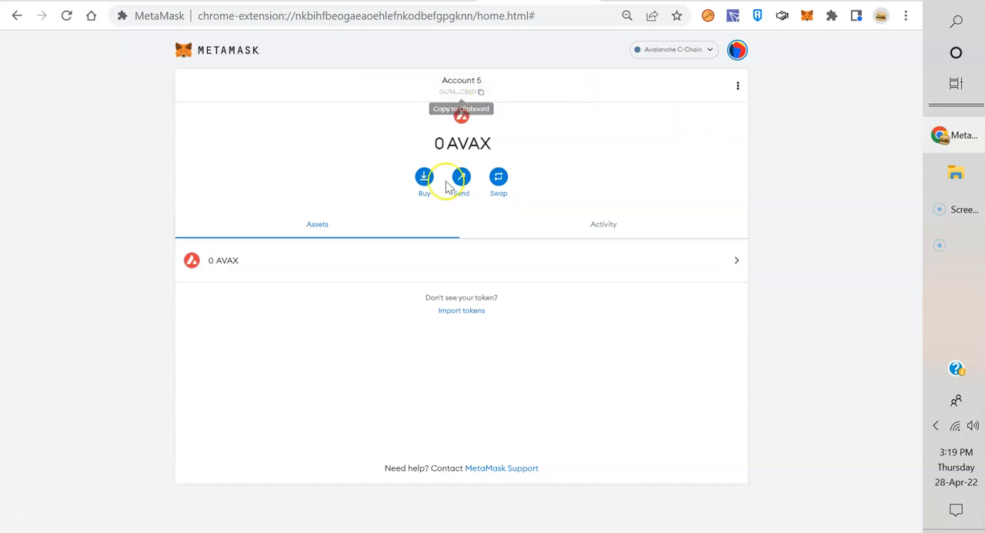
click(738, 85)
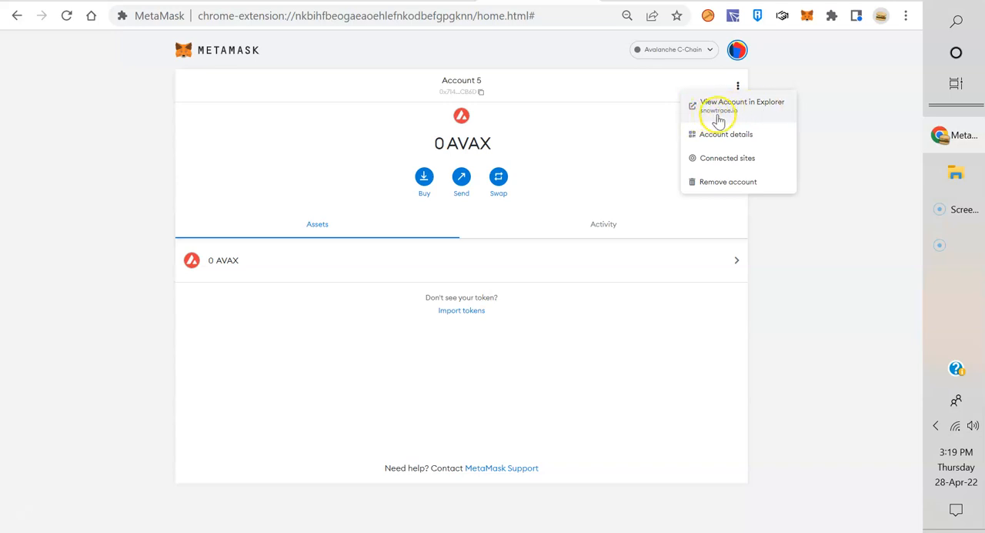
click(724, 107)
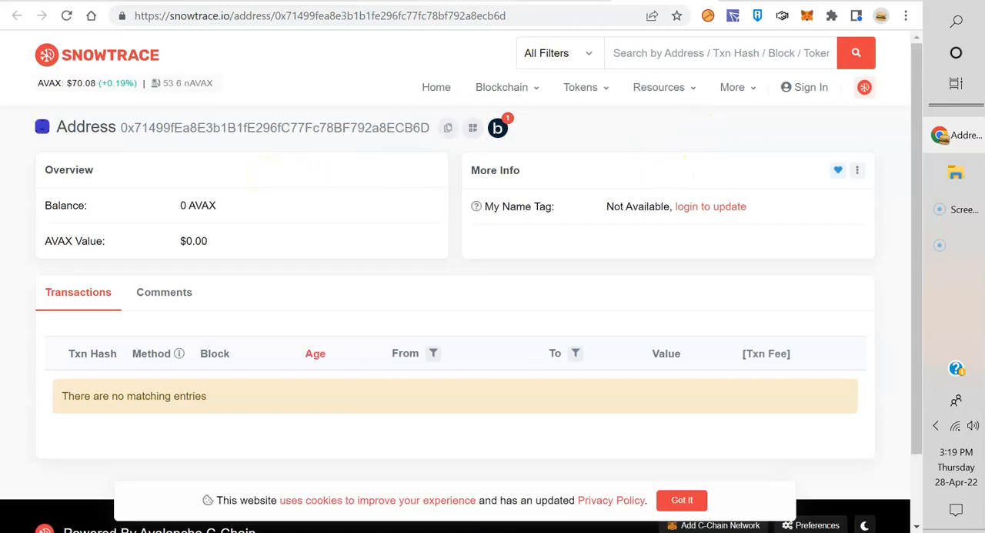
Step: Switch Account 5 to Fantom Opera and view its address page on FTMScan
key(ctrl+Tab)
click(696, 49)
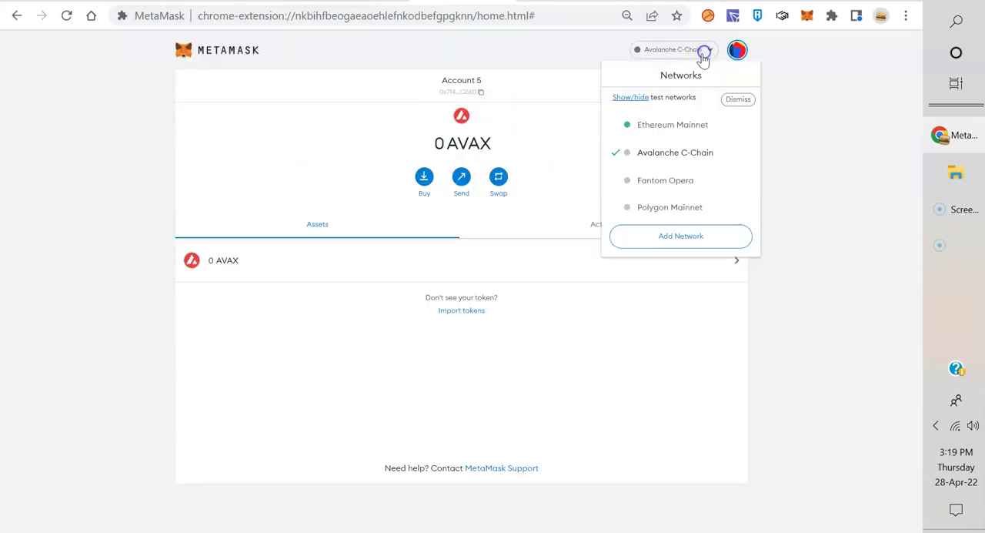
click(665, 181)
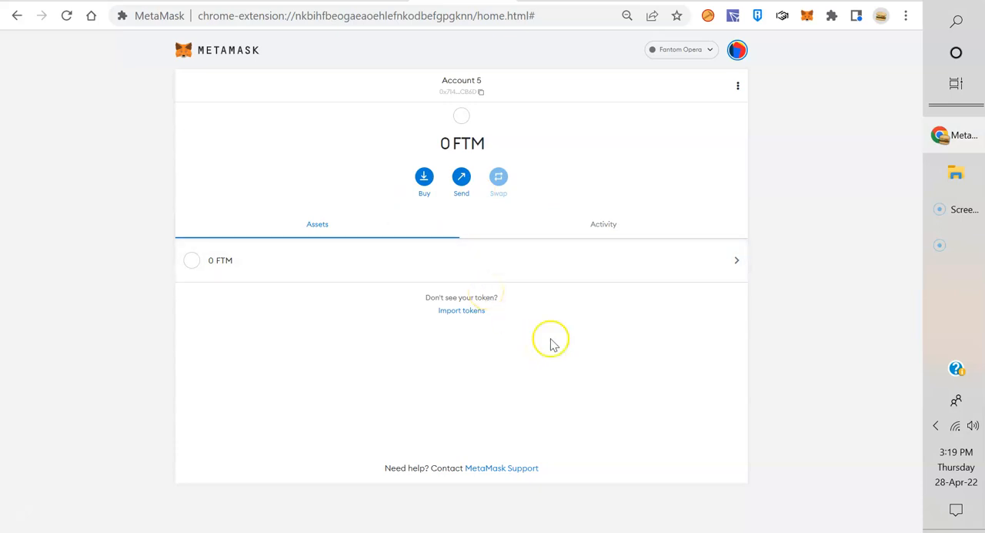
click(737, 85)
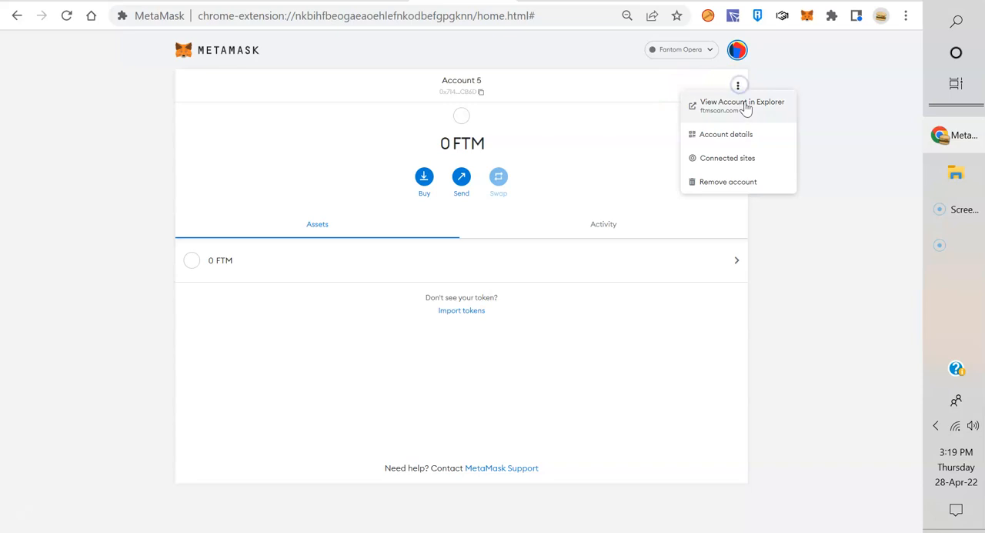
click(745, 106)
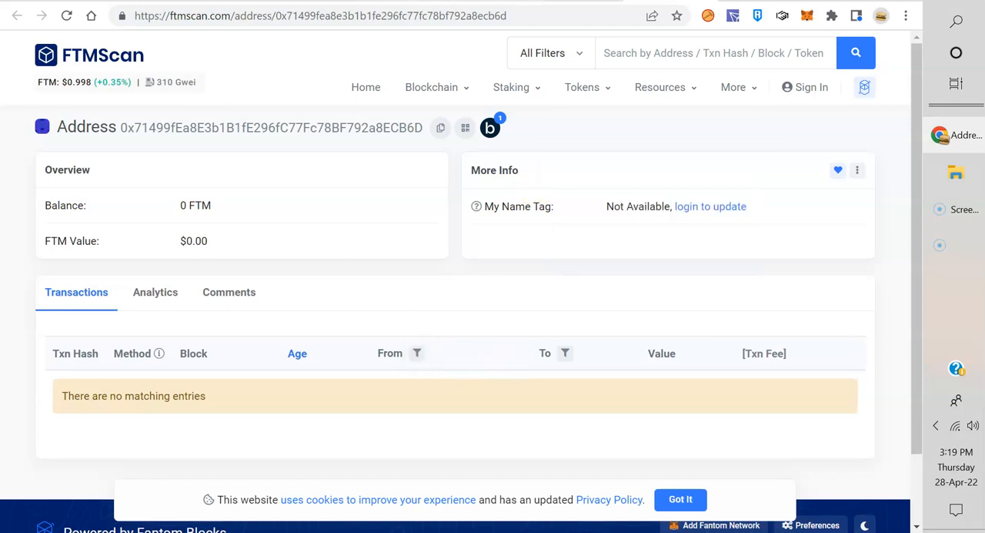
click(433, 15)
Step: Switch Account 5 back to Polygon Mainnet and view its address page on Polygonscan
click(692, 49)
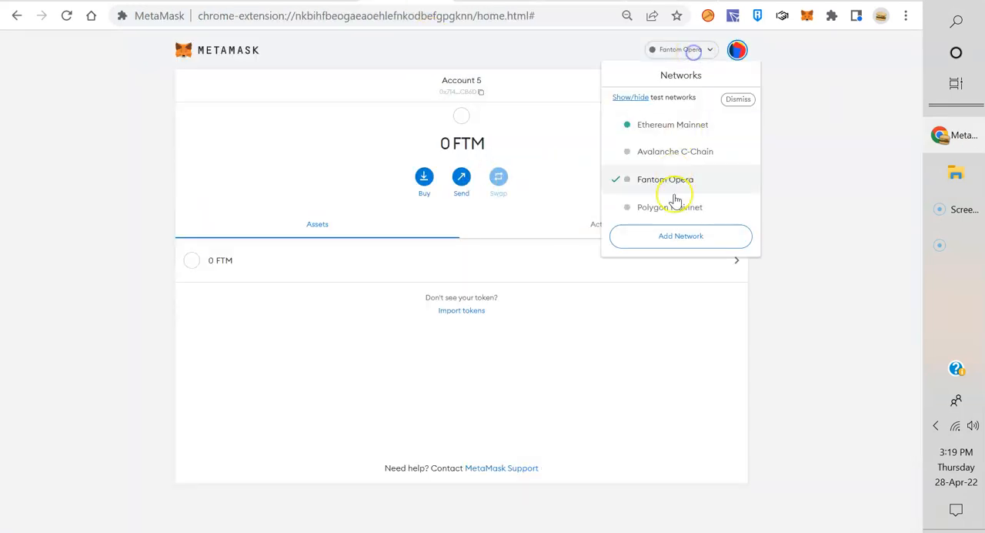
click(676, 202)
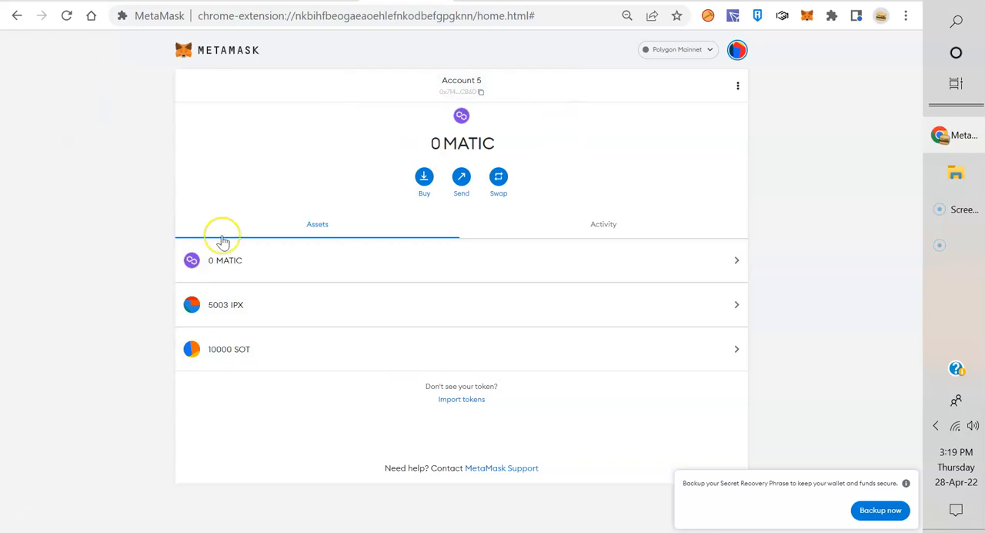
click(739, 90)
click(738, 110)
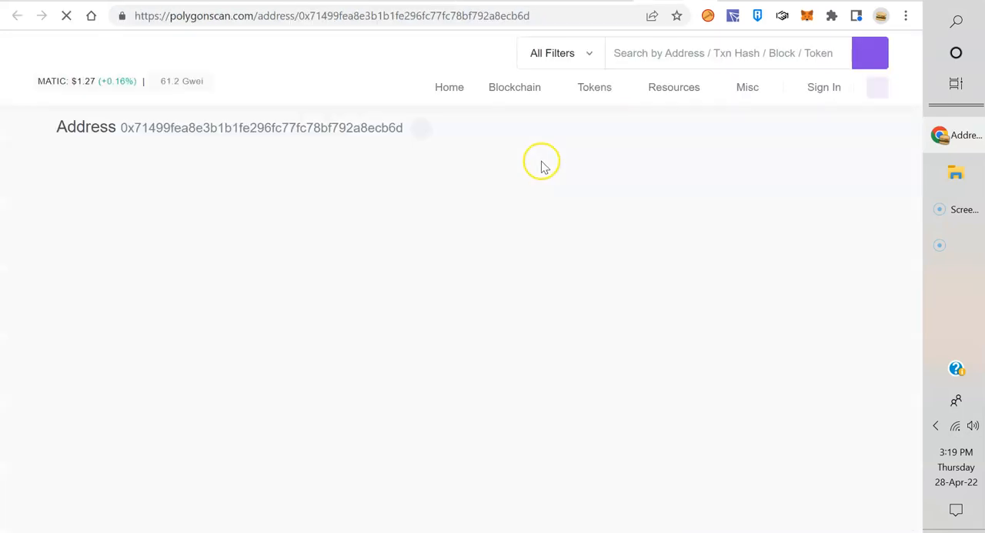
scroll(64, 196, down, 3)
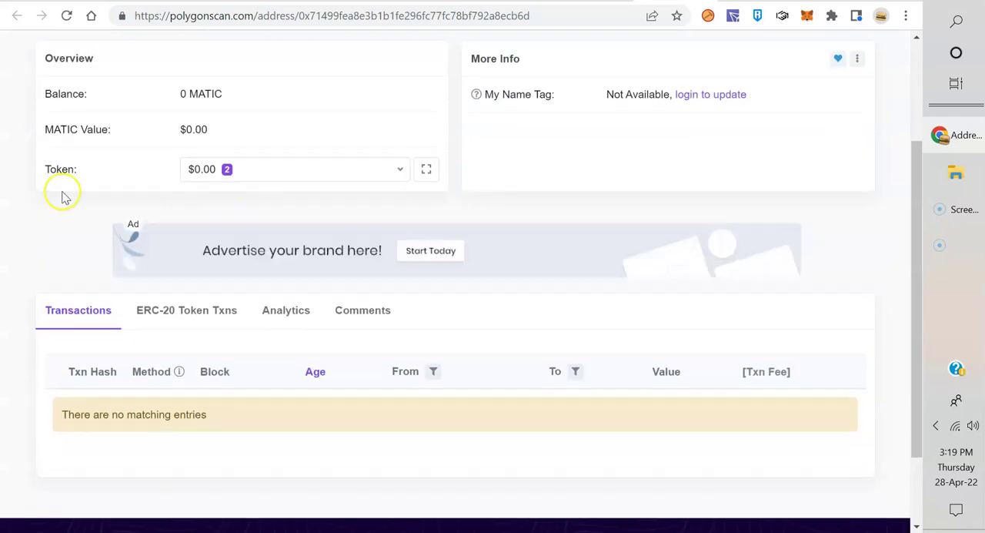
Step: From the account's token list, view the Social token (SOT) page and copy its contract address
click(399, 169)
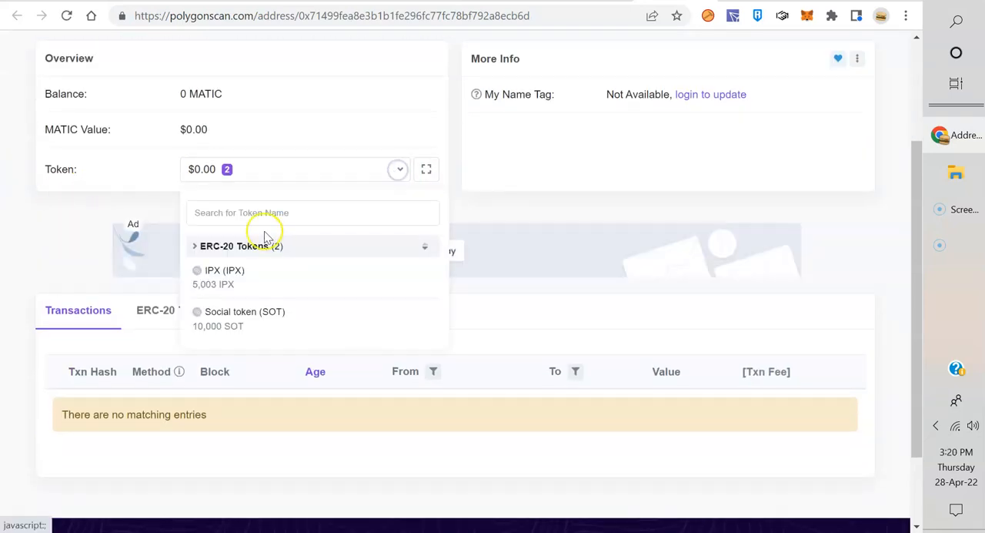
click(245, 314)
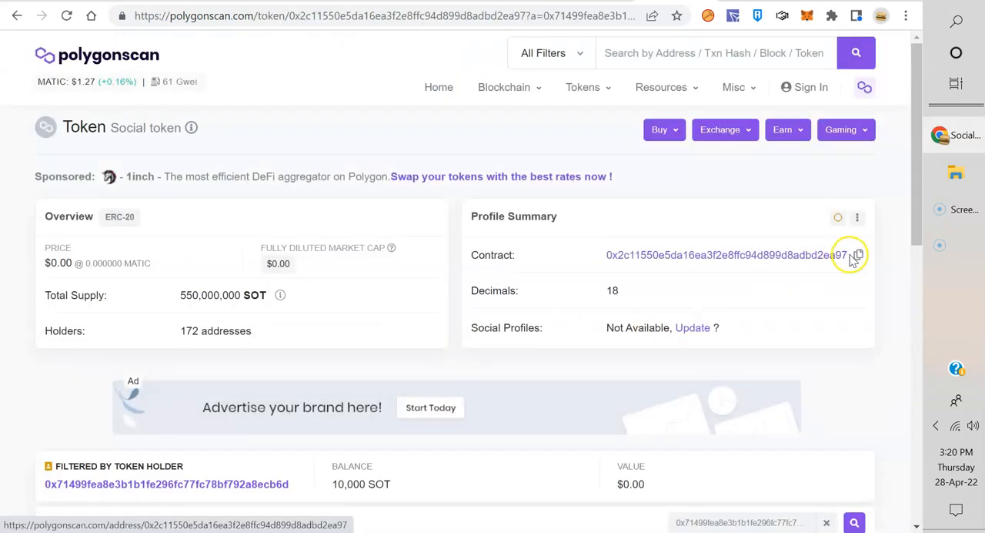
click(858, 255)
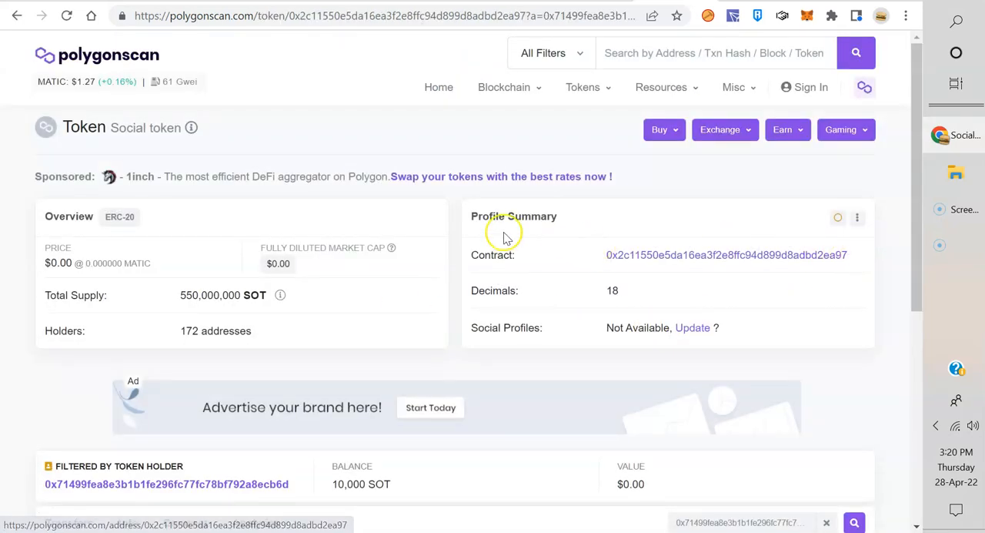
key(ctrl+Tab)
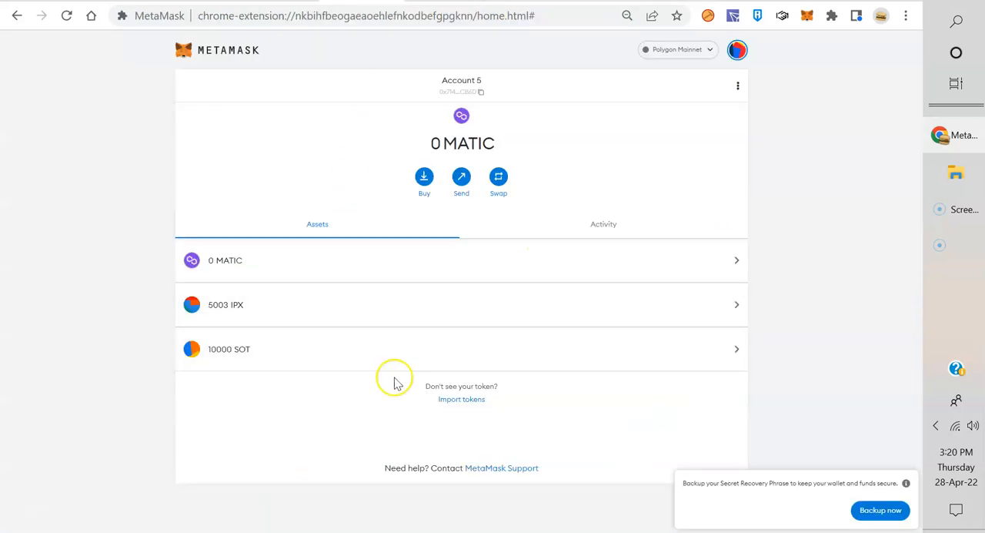
click(461, 399)
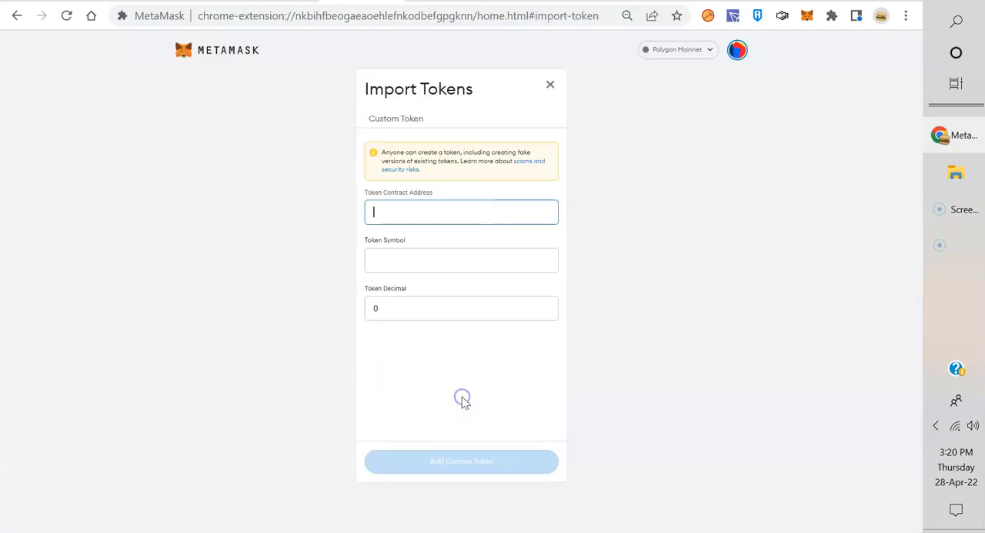
right_click(422, 210)
click(462, 333)
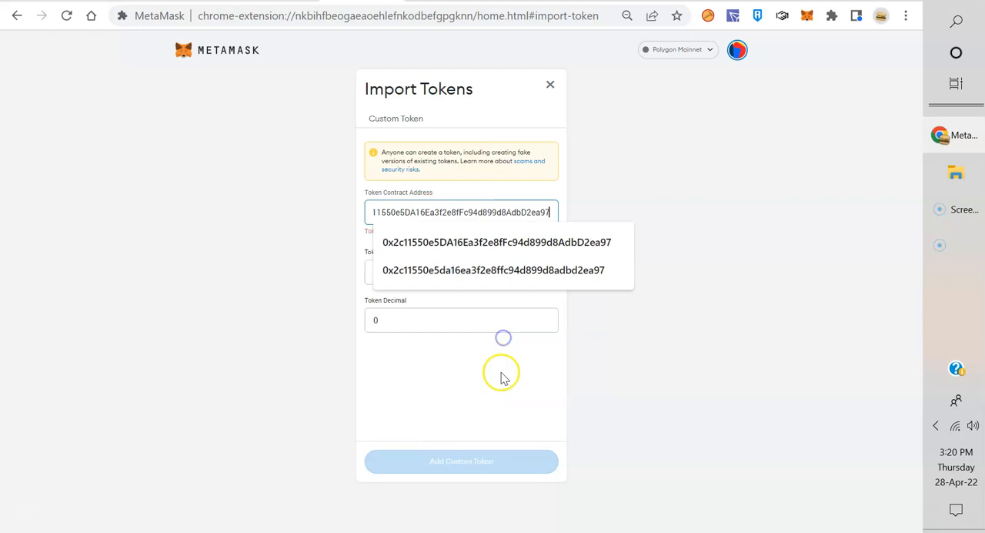
click(408, 277)
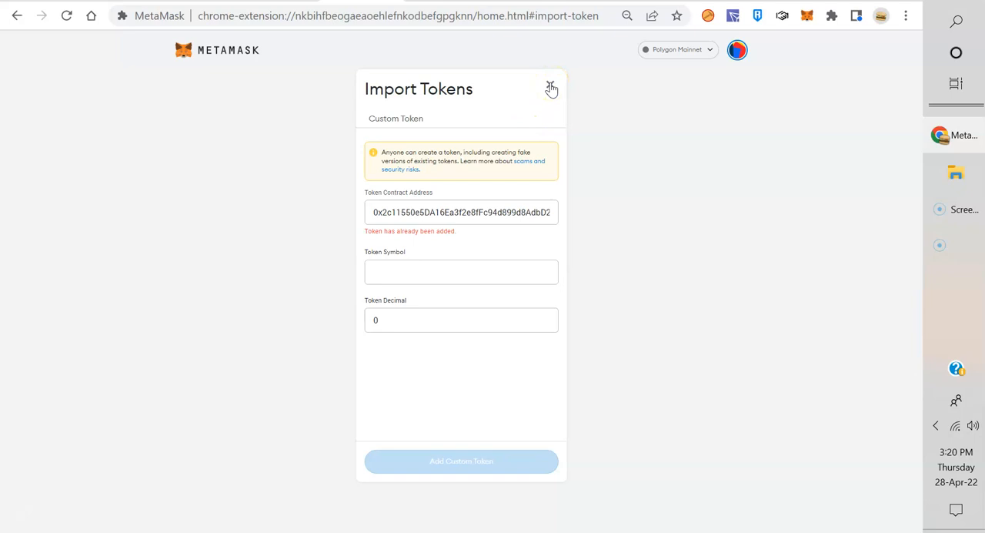
Step: Hide the IPX token from Account 5, leaving only MATIC and SOT listed
click(552, 89)
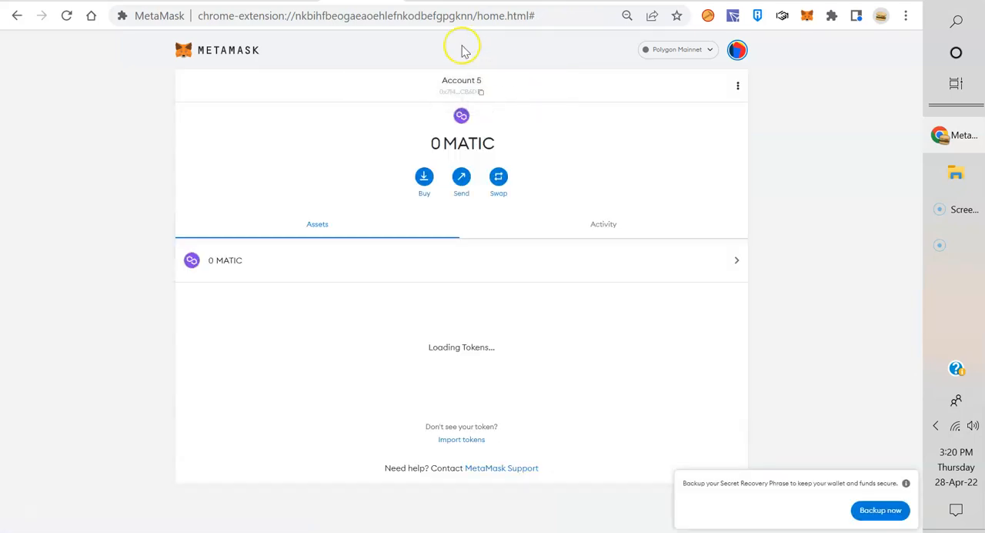
right_click(368, 314)
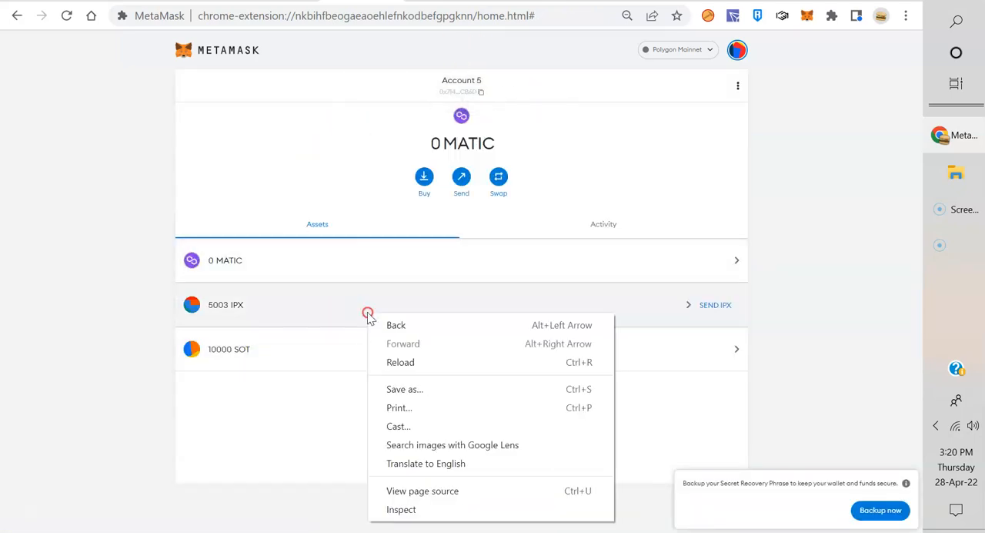
click(677, 306)
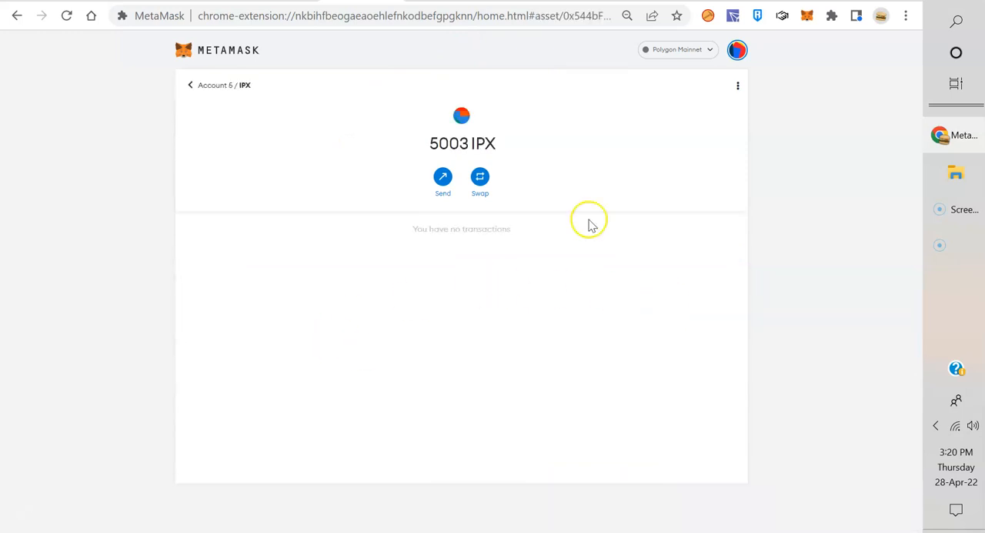
click(736, 90)
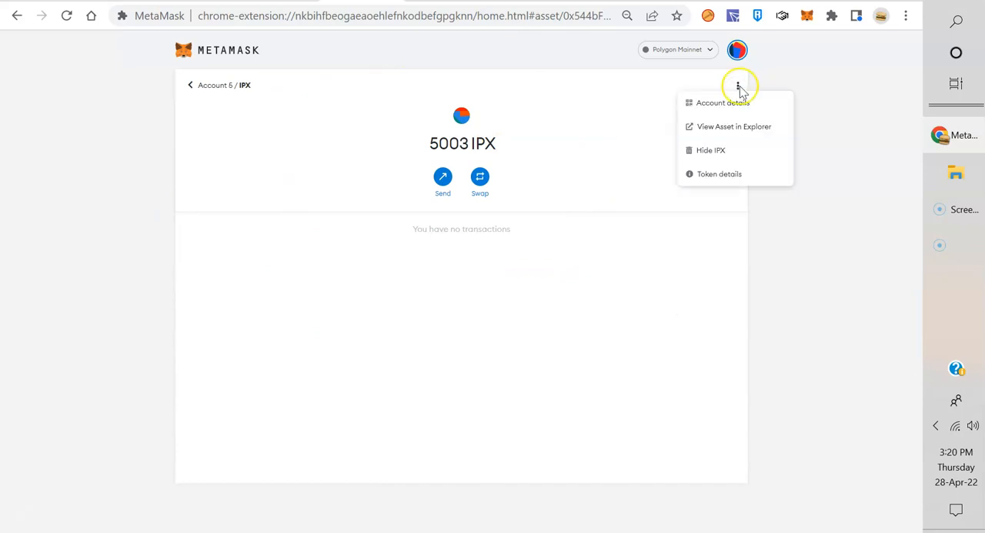
click(711, 150)
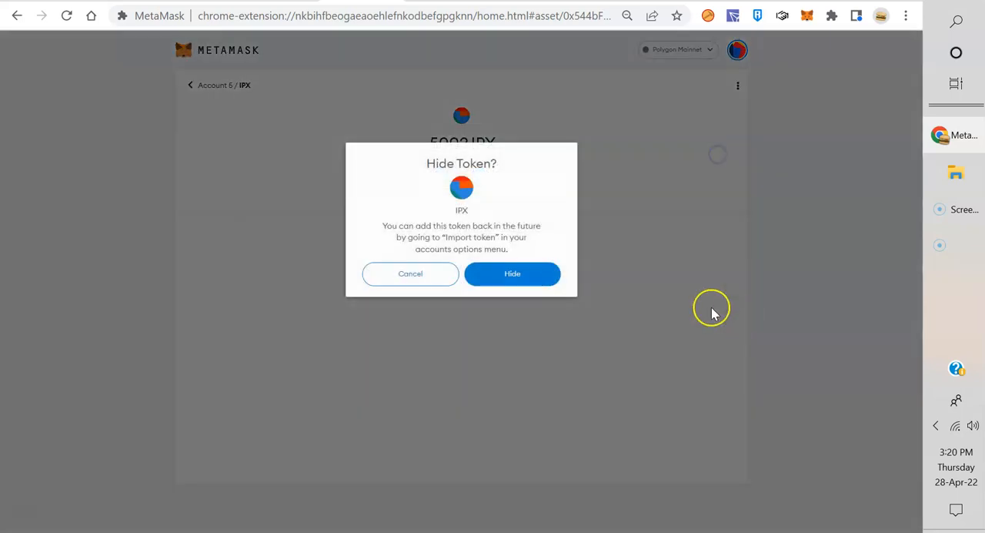
click(528, 277)
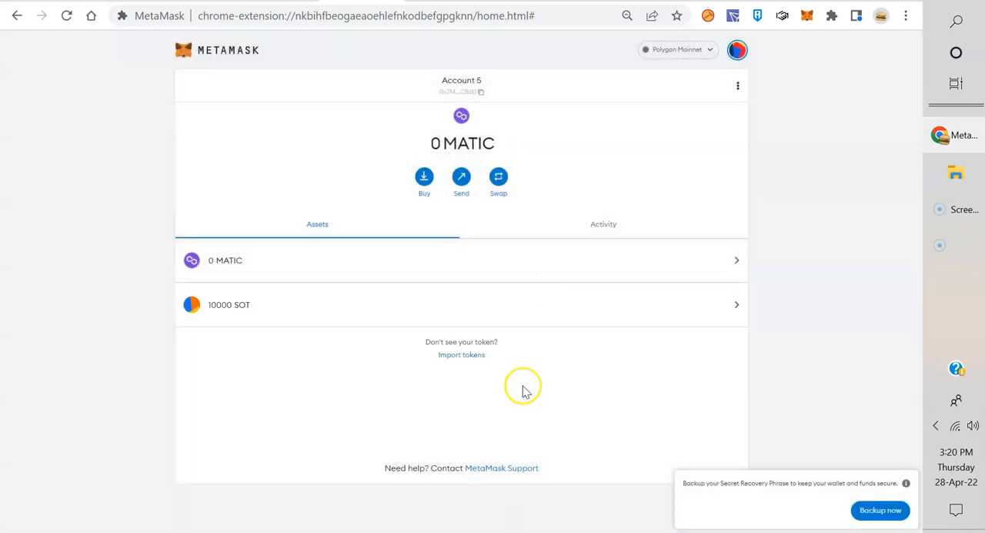
Step: On Polygonscan's address page, view the IPX token page and copy the IPX contract address
key(ctrl+Tab)
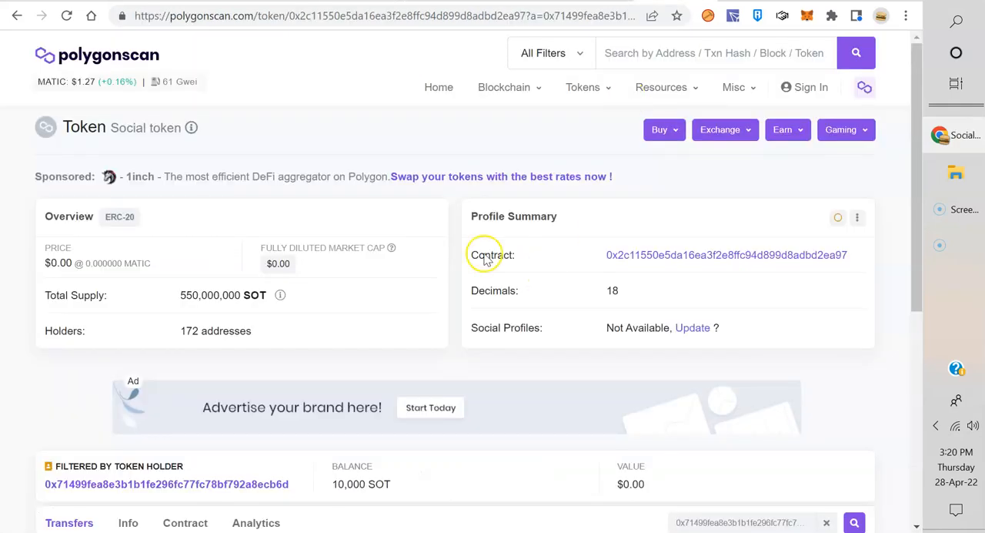
click(17, 16)
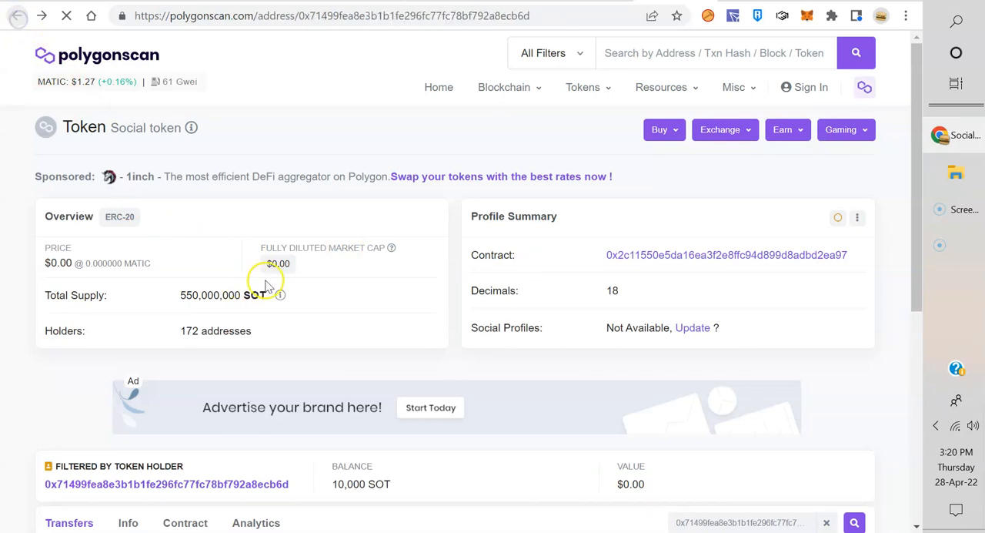
scroll(316, 332, down, 3)
click(308, 169)
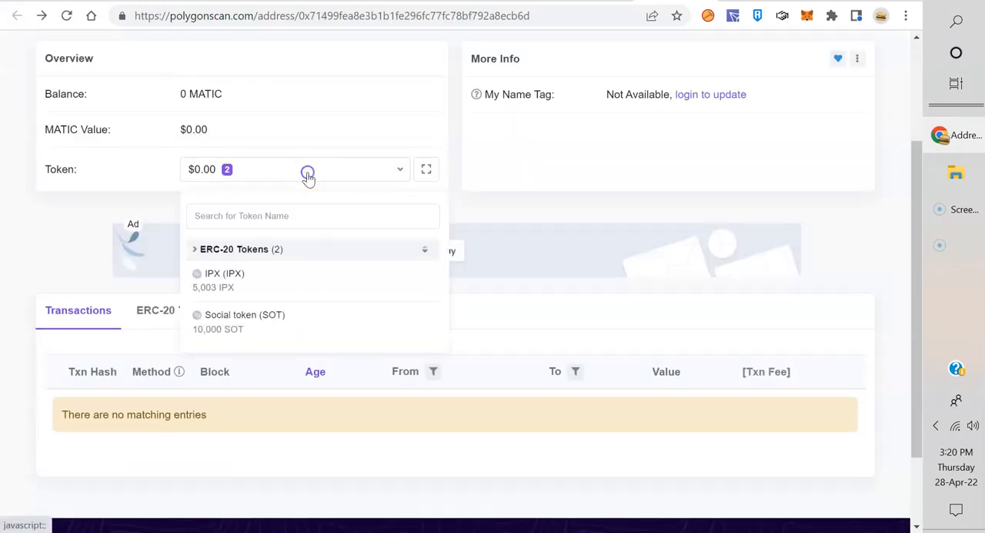
click(322, 279)
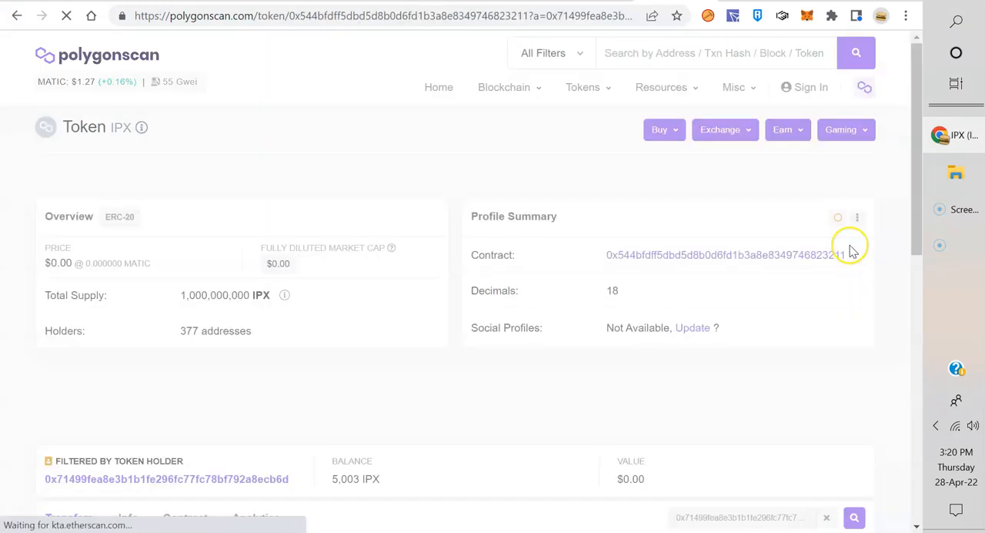
click(854, 256)
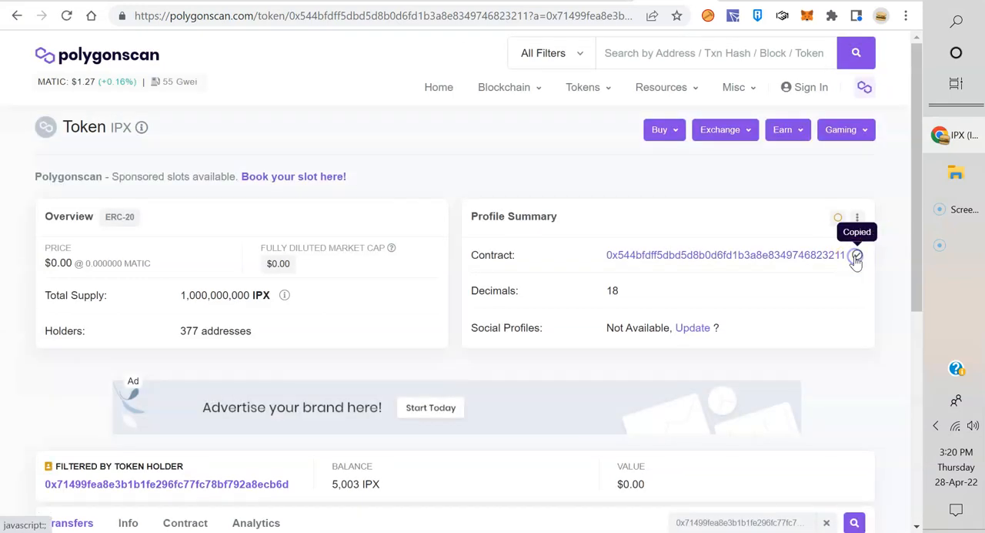
Step: Import IPX as a custom token from the pasted contract address so 5003 IPX lists again
key(ctrl+Tab)
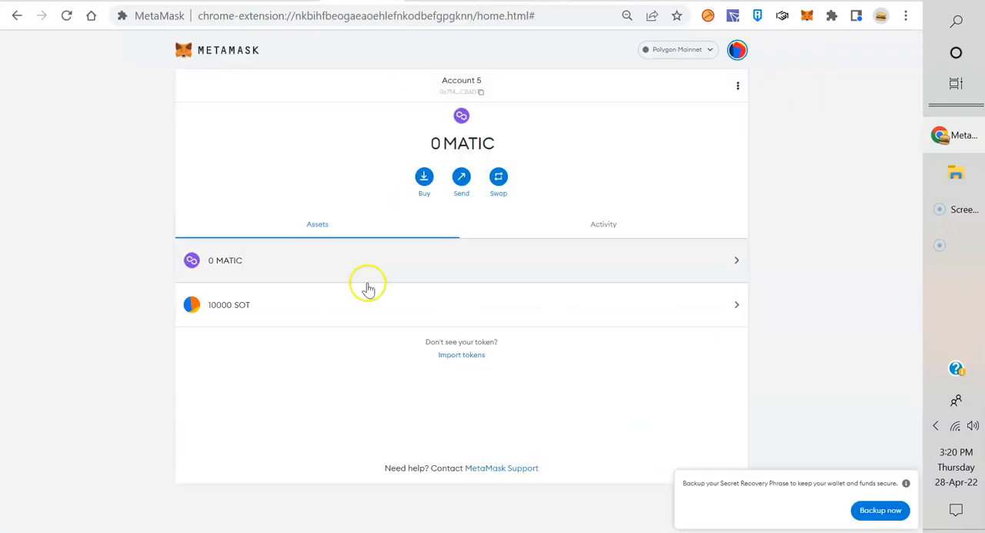
click(457, 359)
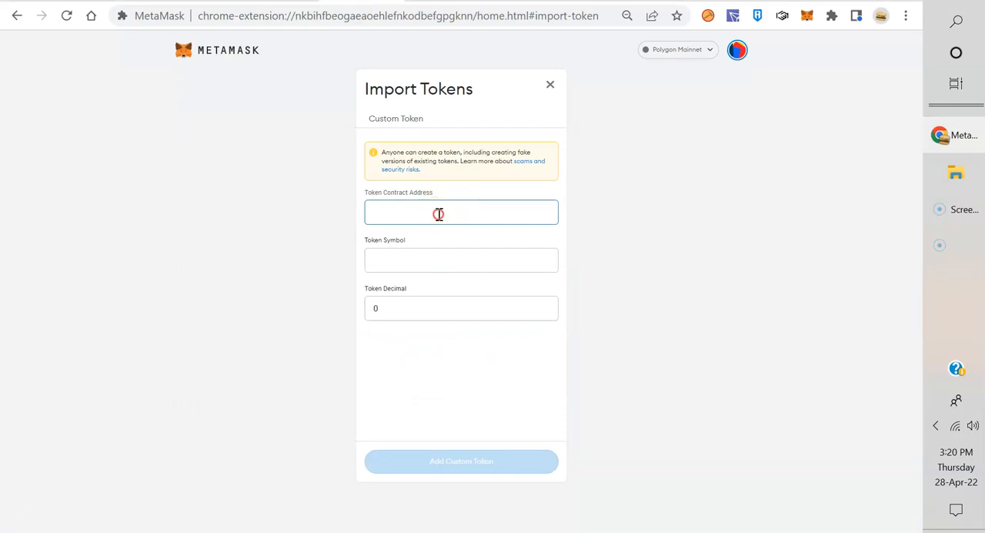
right_click(438, 214)
click(482, 332)
click(341, 367)
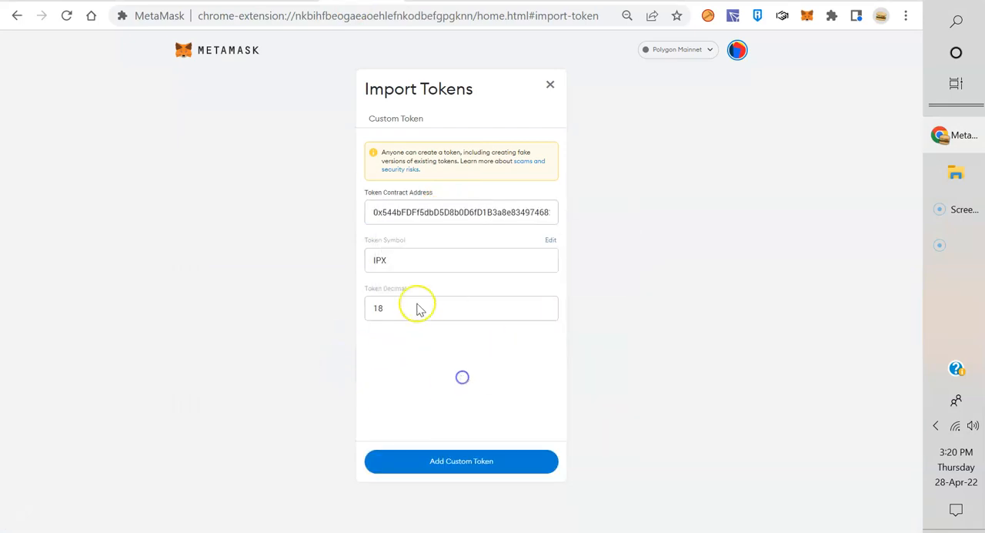
click(491, 462)
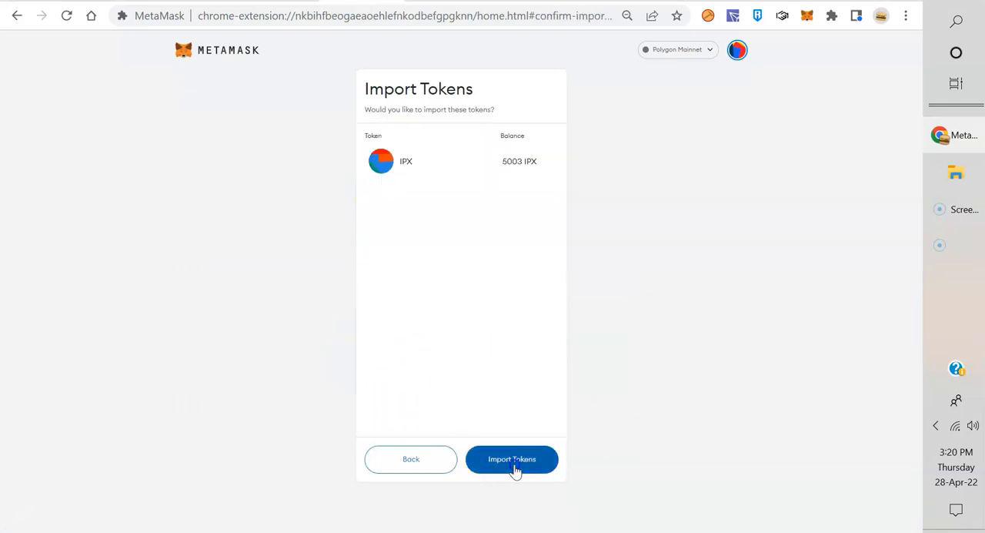
click(511, 459)
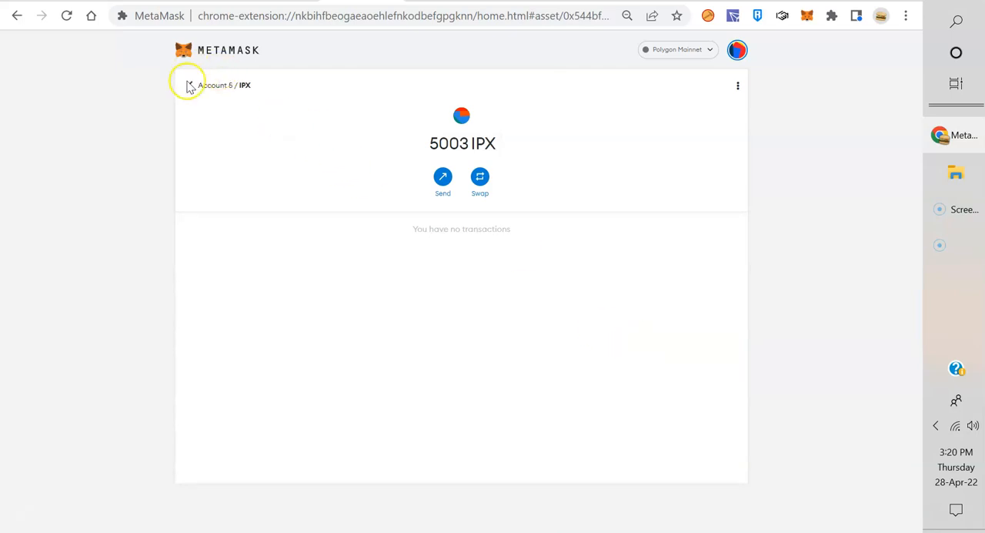
click(190, 86)
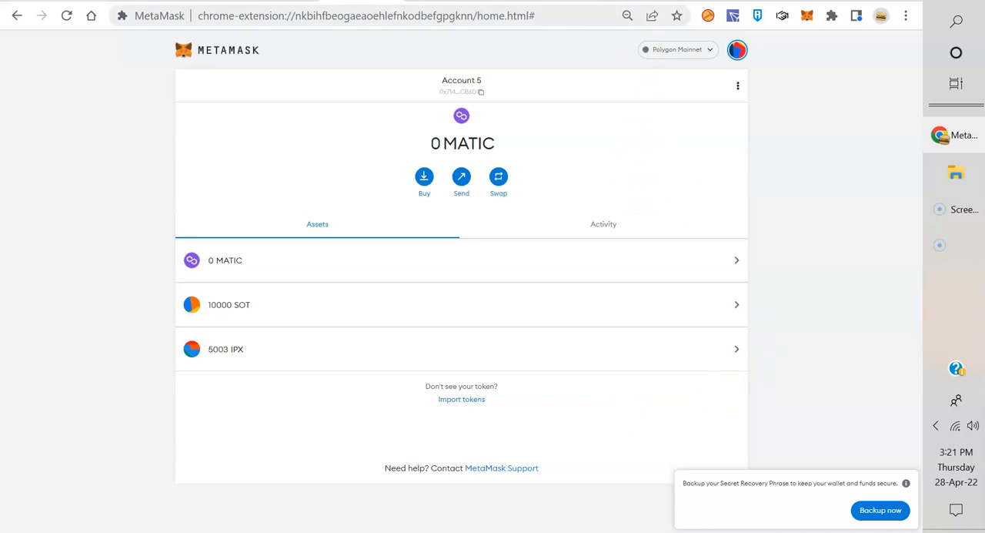
Step: Step through the FTMScan and Snowtrace tabs to Etherscan's address page showing 0 Ether
click(677, 1)
click(596, 6)
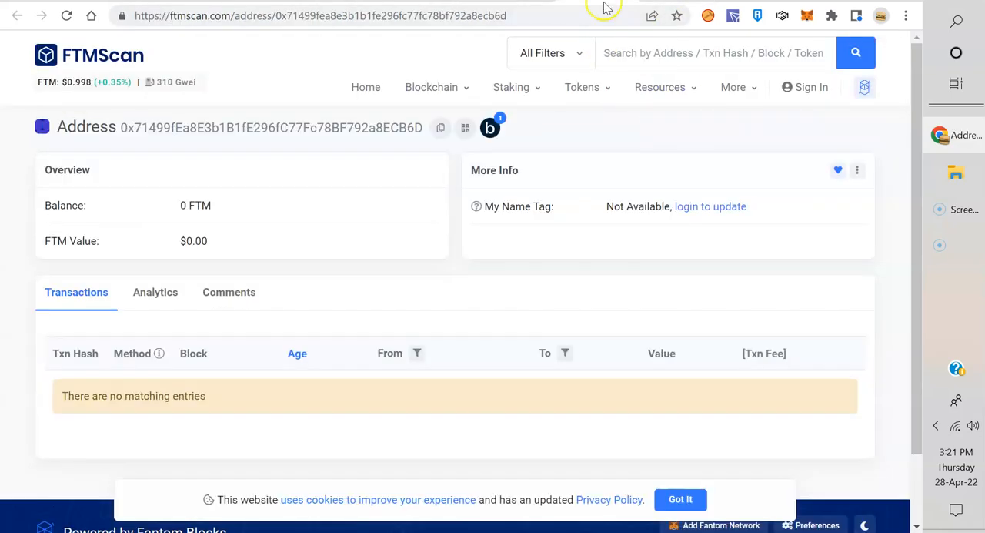
click(539, 5)
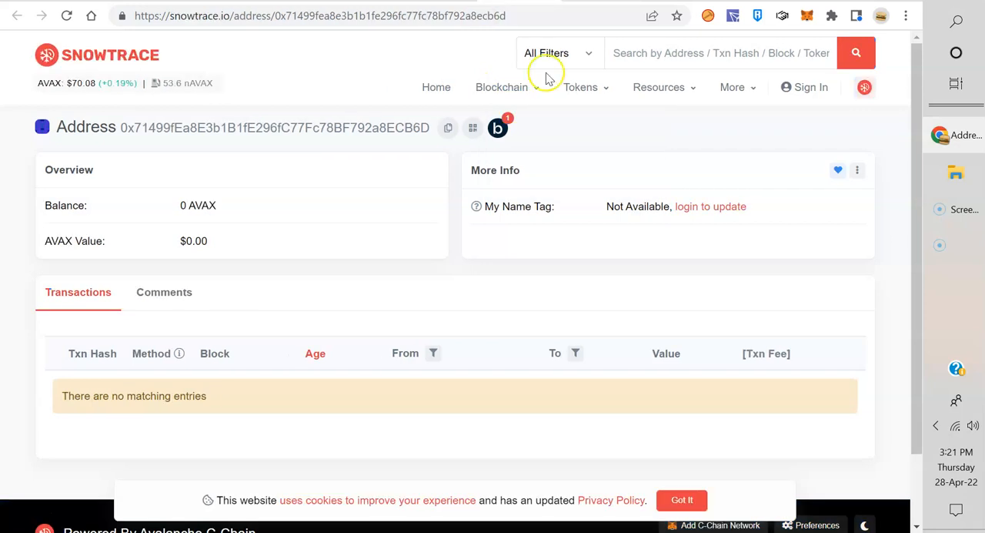
click(438, 5)
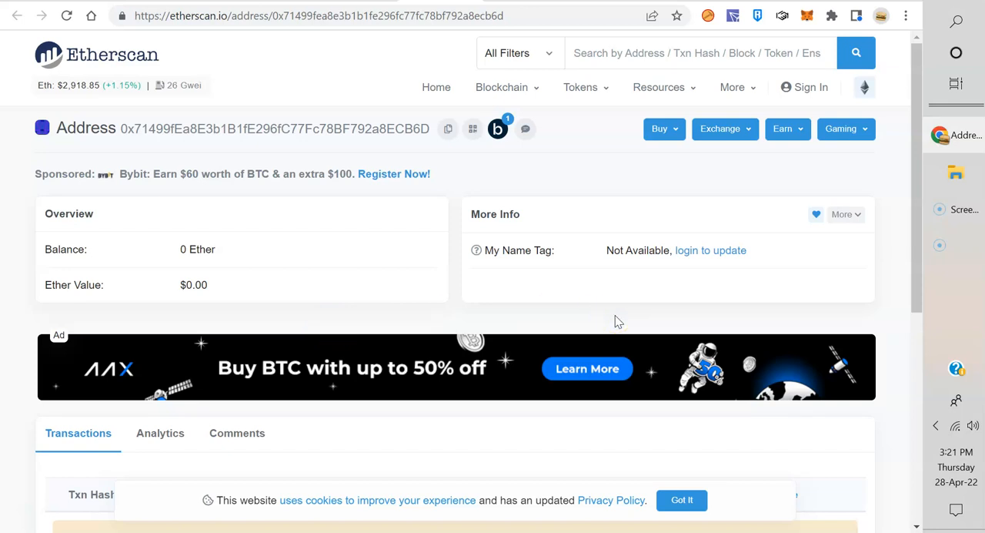
click(651, 213)
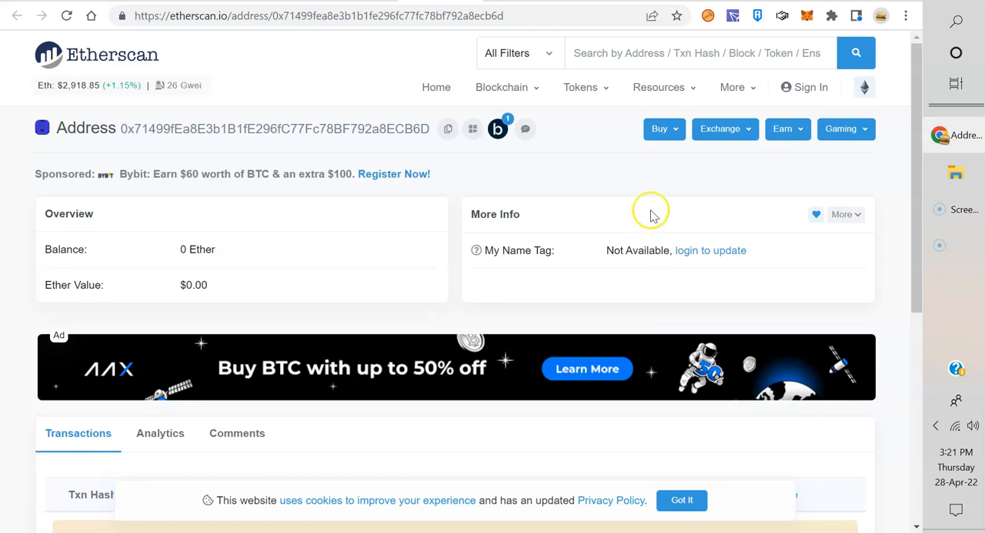